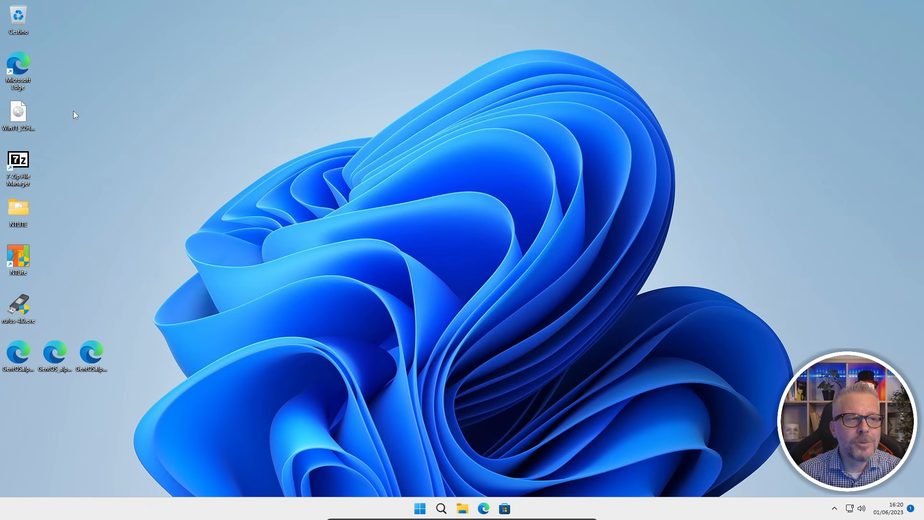
{"action": "mouse_move", "coordinate": [14, 113]}
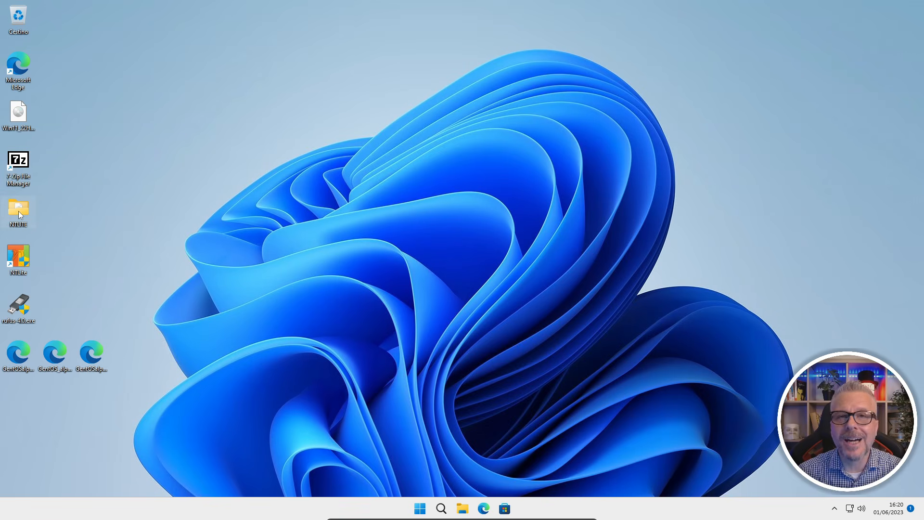
{"action": "mouse_move", "coordinate": [18, 212]}
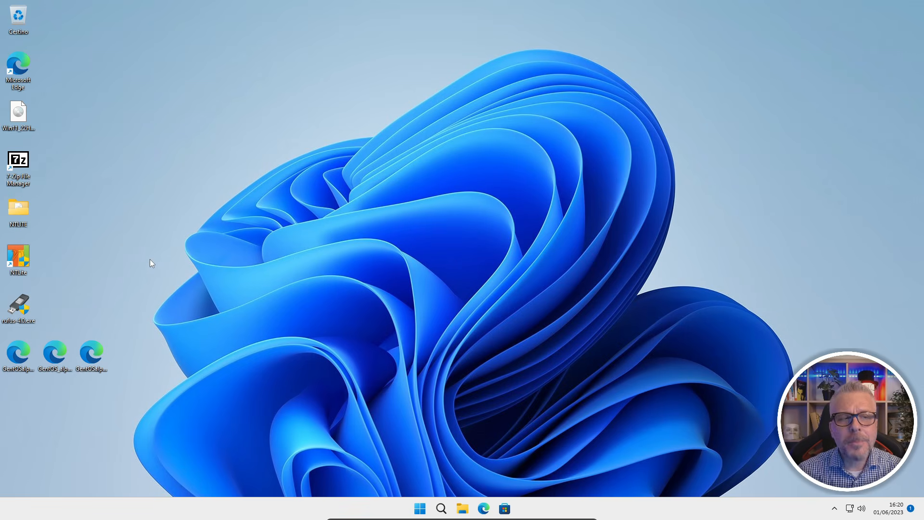
{"action": "mouse_move", "coordinate": [20, 310]}
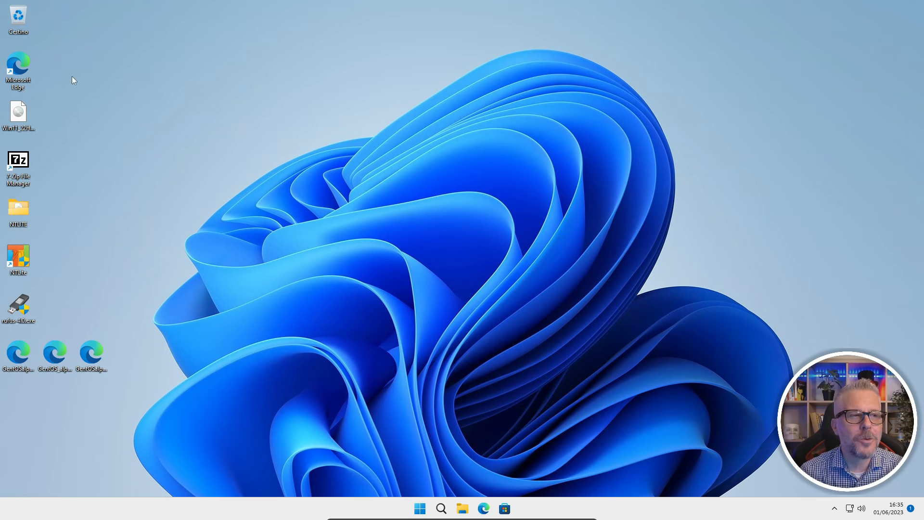
Search Google in Microsoft Edge for "gentiluomo digitale" and open the Downloads page of gentiluomodigitale.it.
{"action": "double_click", "coordinate": [21, 62]}
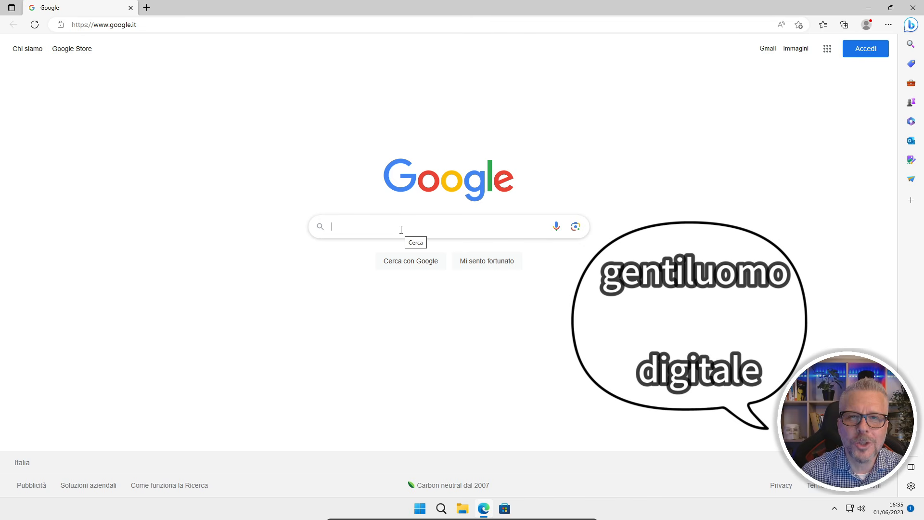
{"action": "type", "text": "gentiluomo "}
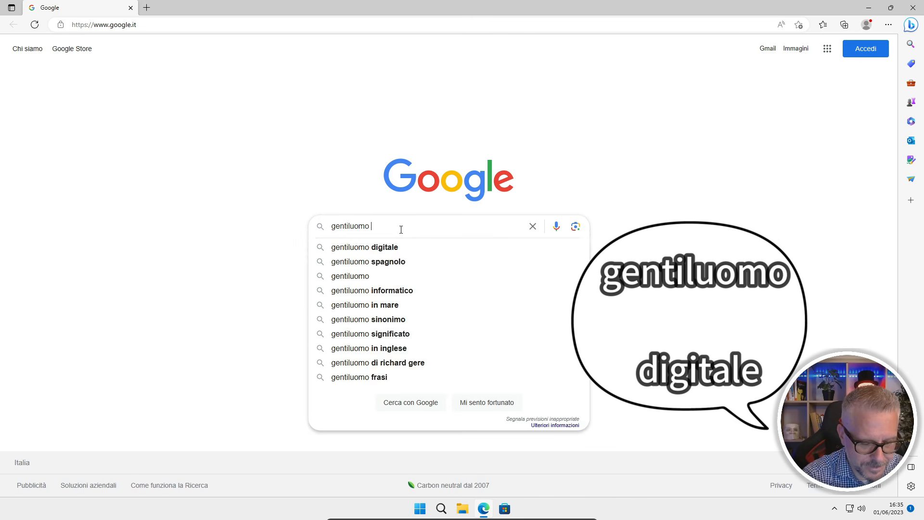
{"action": "type", "text": "digitale"}
{"action": "key", "text": "Return"}
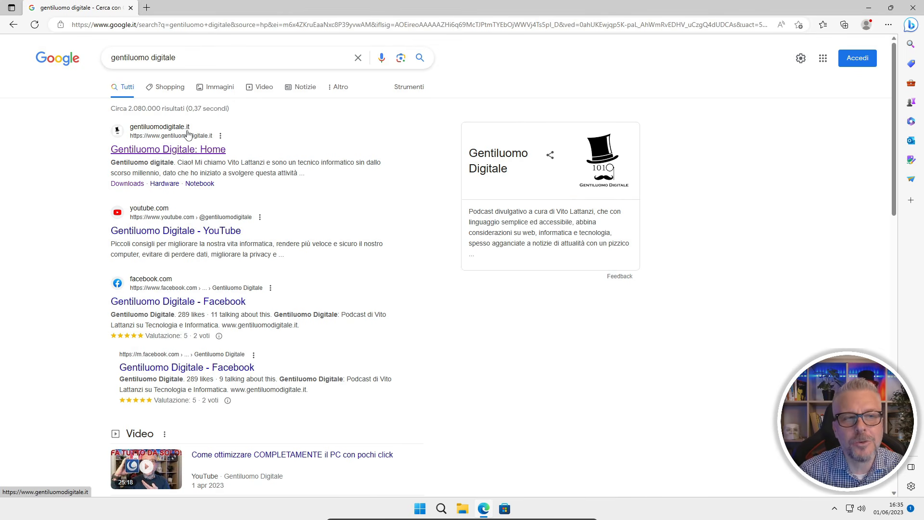
{"action": "left_click", "coordinate": [181, 154]}
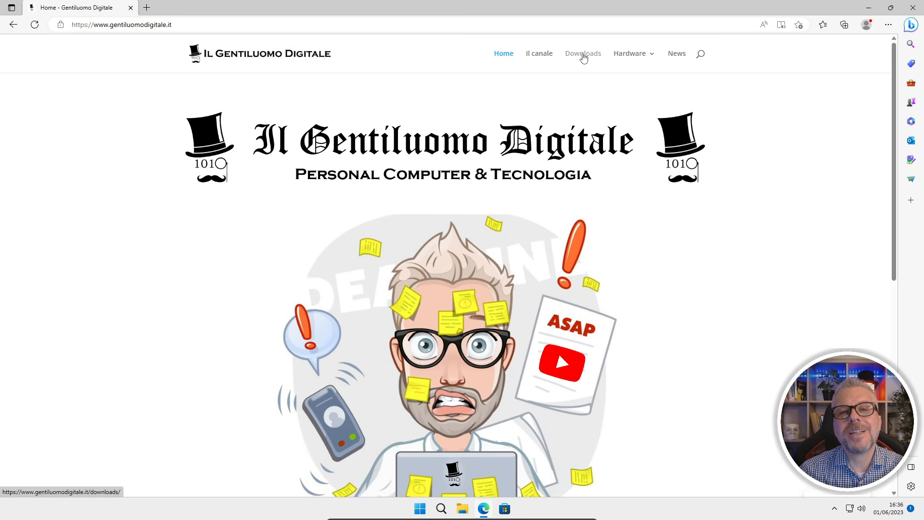
{"action": "left_click", "coordinate": [583, 55]}
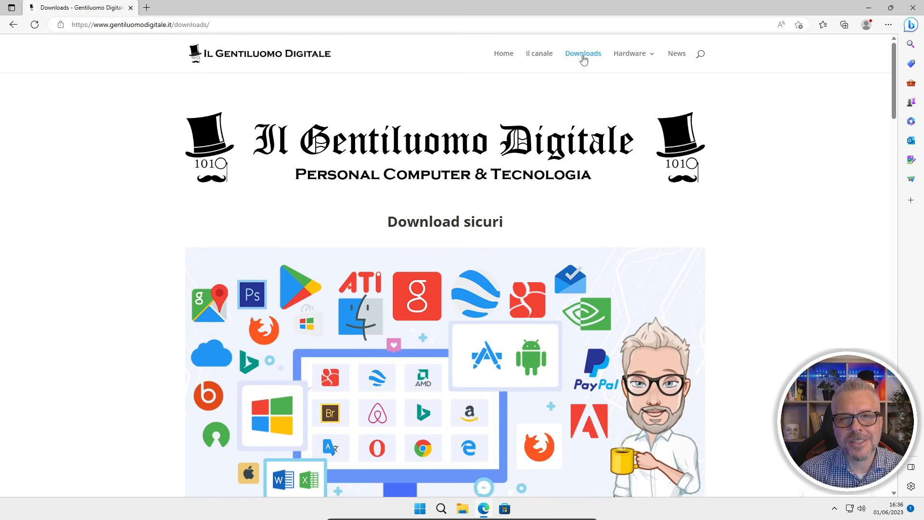
Download MediaCreationTool22H2.zip and the GentOS Beta Windows 10 3105 preset, GentOS_beta_W10_3105-2.zip.
{"action": "scroll", "coordinate": [564, 96], "scroll_direction": "down", "scroll_amount": 1}
{"action": "scroll", "coordinate": [563, 96], "scroll_direction": "down", "scroll_amount": 8}
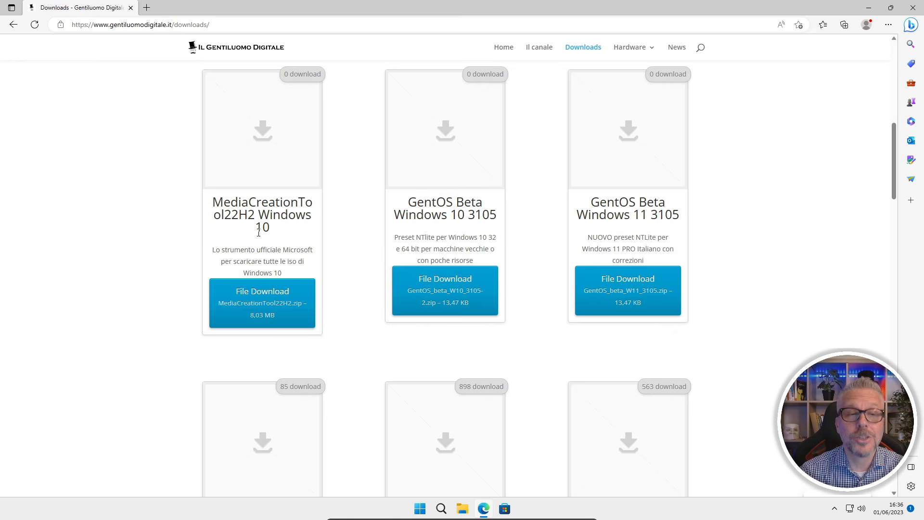
{"action": "left_click", "coordinate": [256, 300]}
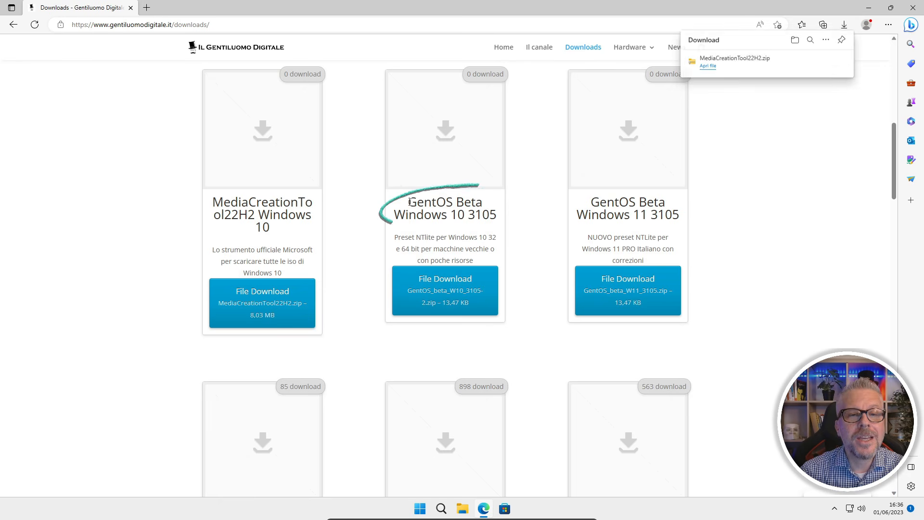
{"action": "left_click_drag", "start_coordinate": [408, 202], "coordinate": [497, 214]}
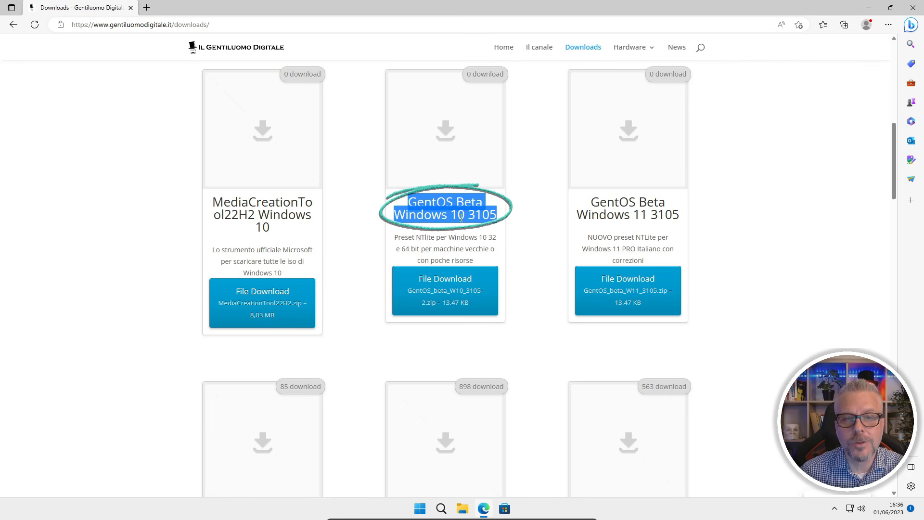
{"action": "left_click", "coordinate": [446, 287]}
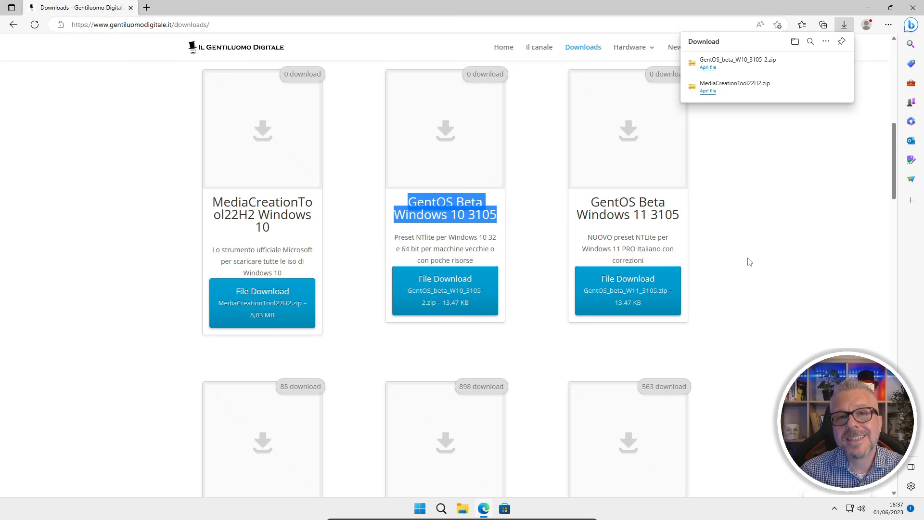
Look through the download list for 7zip, NTLite 64 and Rufus 4.0, and open the browser's Download folder.
{"action": "scroll", "coordinate": [749, 261], "scroll_direction": "down", "scroll_amount": 5}
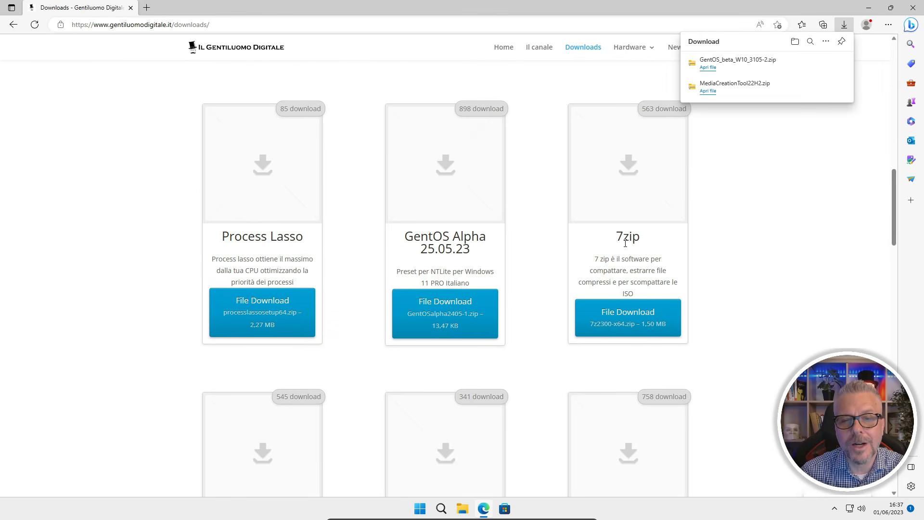
{"action": "scroll", "coordinate": [650, 255], "scroll_direction": "down", "scroll_amount": 6}
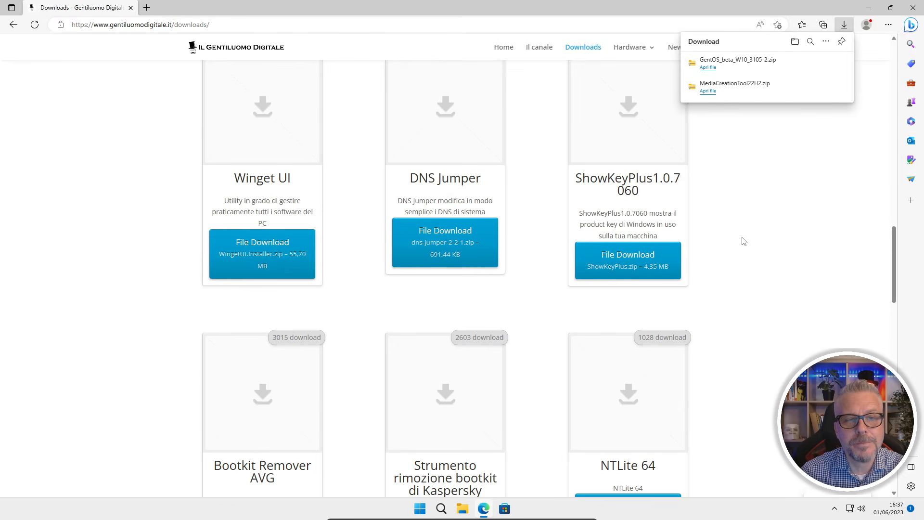
{"action": "scroll", "coordinate": [743, 241], "scroll_direction": "down", "scroll_amount": 4}
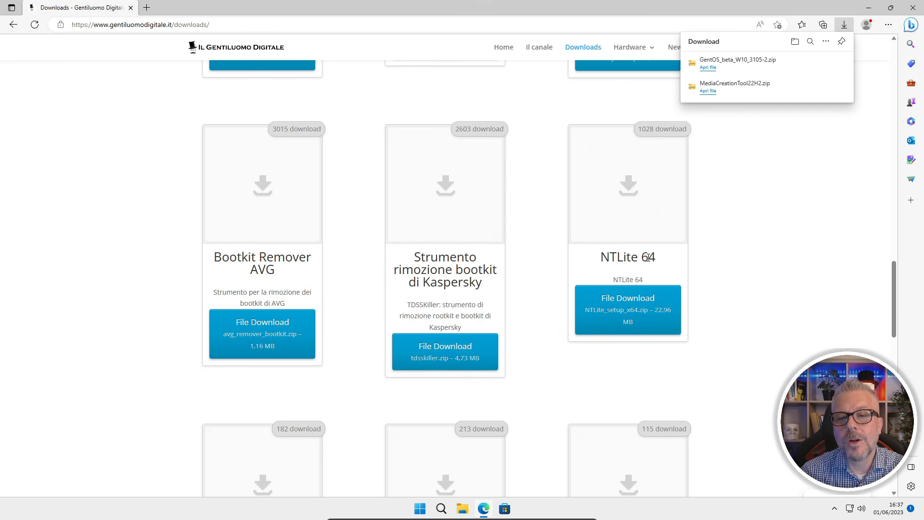
{"action": "scroll", "coordinate": [753, 254], "scroll_direction": "down", "scroll_amount": 10}
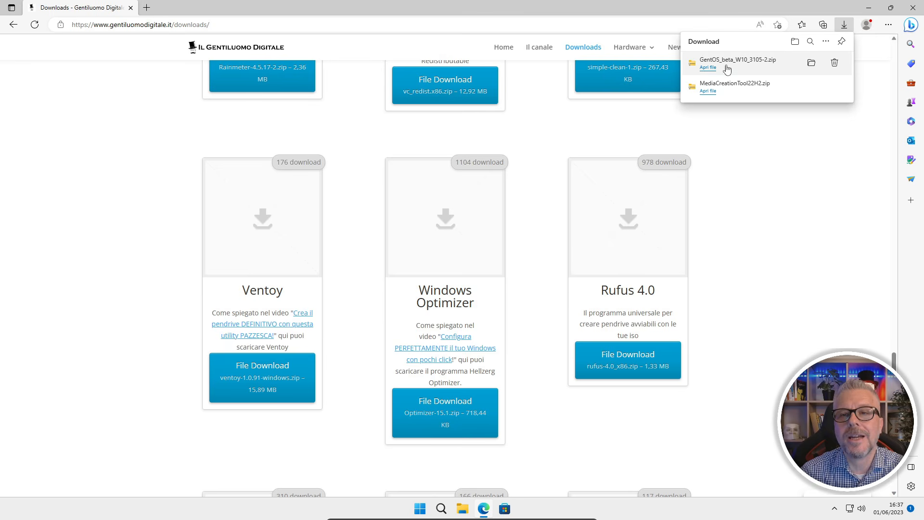
{"action": "left_click", "coordinate": [796, 44]}
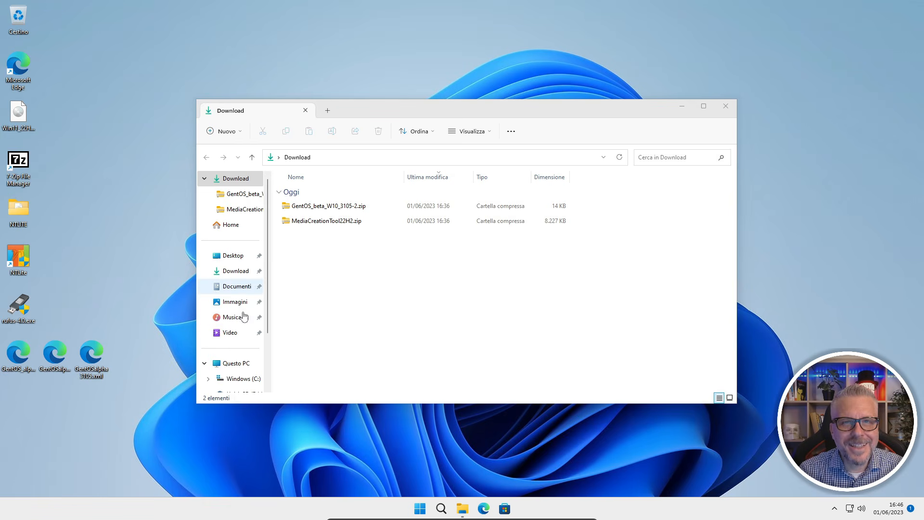
Delete the three old GentOS preset files from the desktop and empty the recycle bin.
{"action": "left_click_drag", "start_coordinate": [138, 336], "coordinate": [4, 385]}
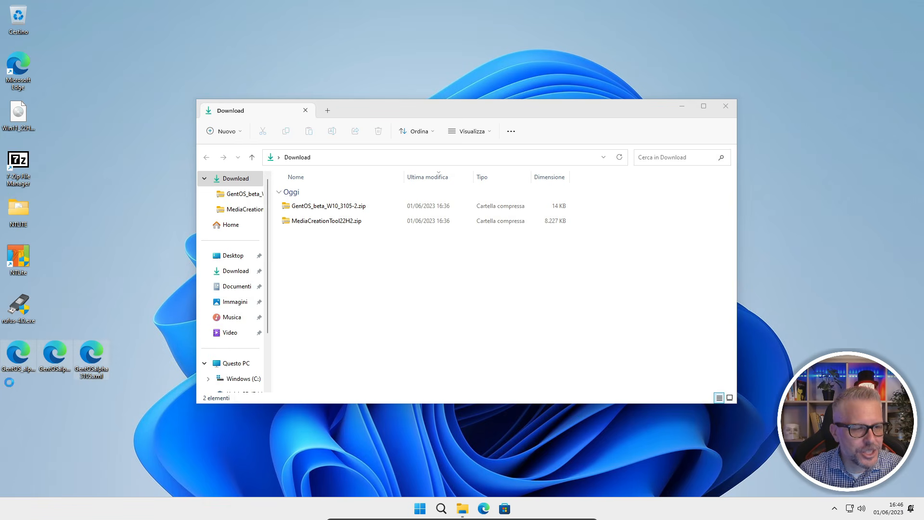
{"action": "left_click_drag", "start_coordinate": [105, 361], "coordinate": [16, 19]}
{"action": "right_click", "coordinate": [15, 18]}
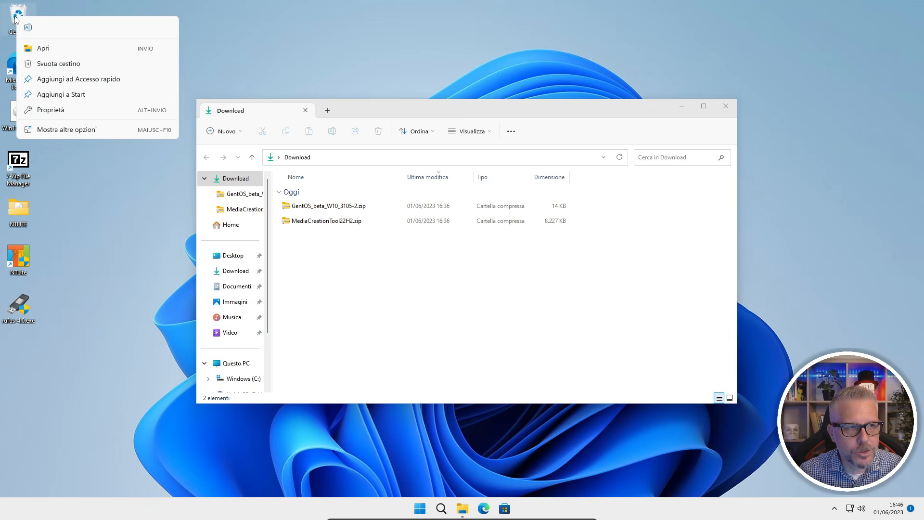
{"action": "left_click", "coordinate": [53, 64]}
{"action": "left_click", "coordinate": [496, 261]}
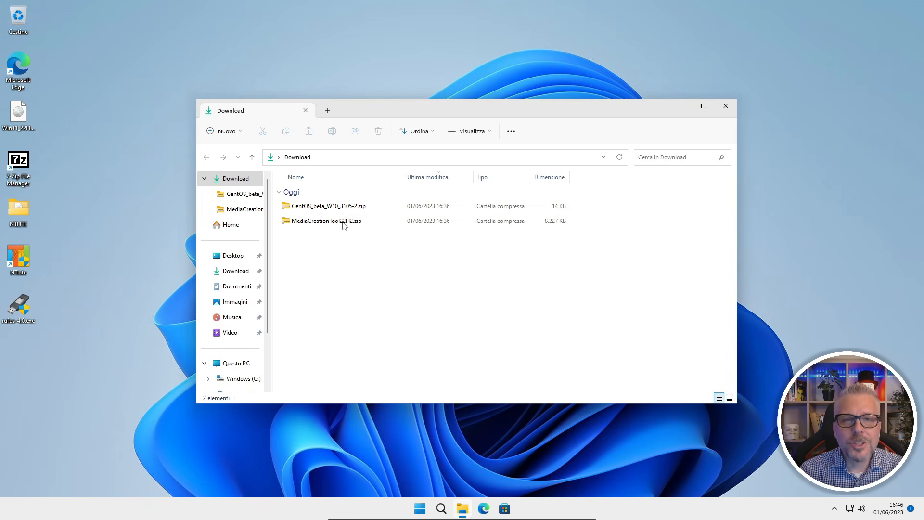
Extract GentOSalpha_W10_3105.xml and MediaCreationTool22H2.exe from their downloaded archives to the desktop, closing the folder window when done.
{"action": "double_click", "coordinate": [323, 206]}
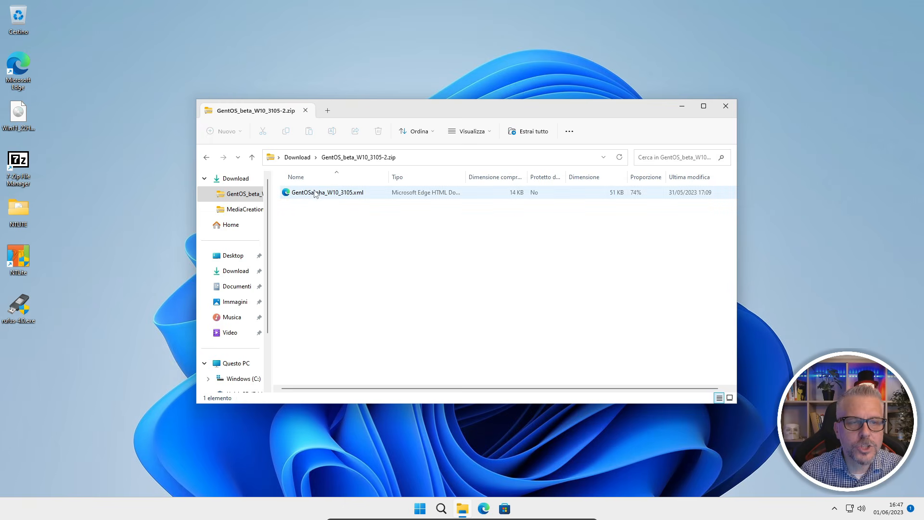
{"action": "left_click_drag", "start_coordinate": [313, 193], "coordinate": [19, 381]}
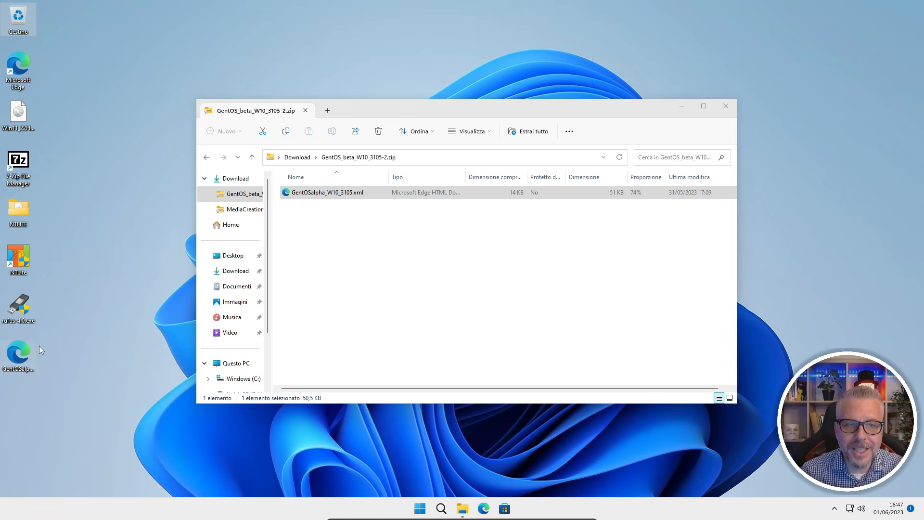
{"action": "left_click", "coordinate": [304, 157]}
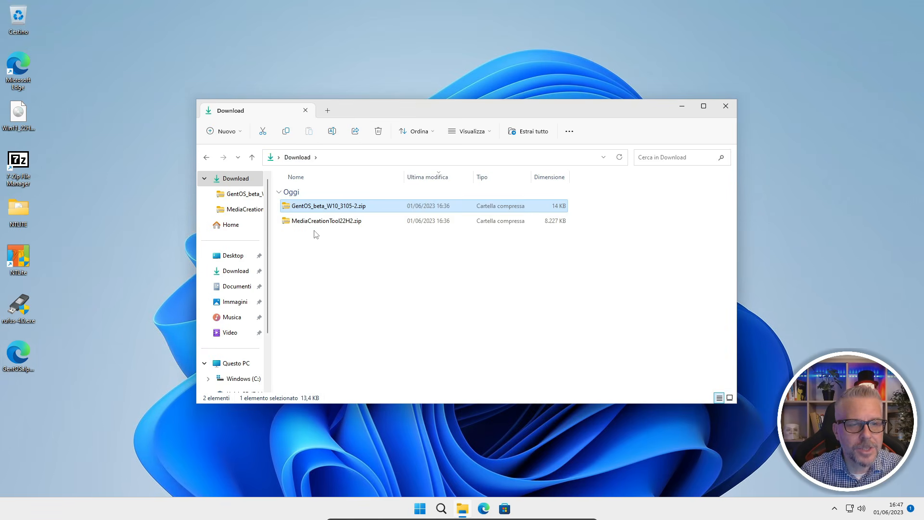
{"action": "double_click", "coordinate": [308, 222]}
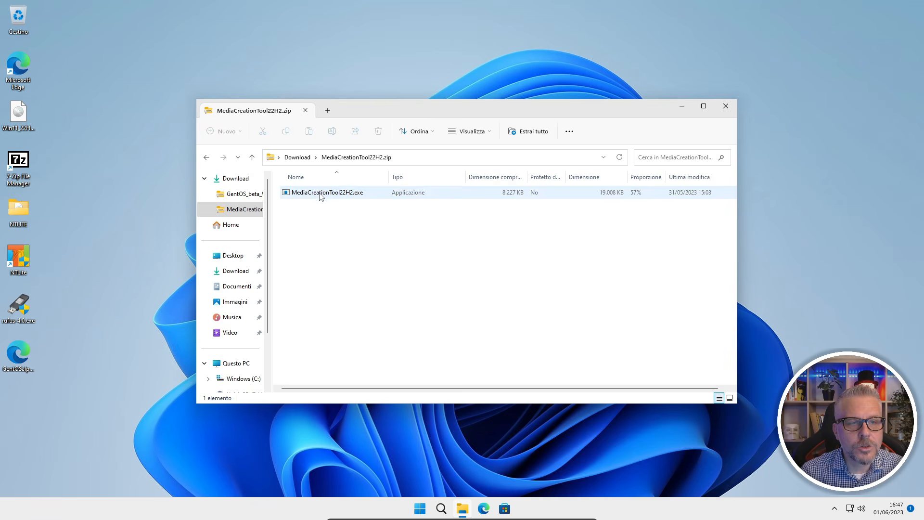
{"action": "left_click_drag", "start_coordinate": [26, 391], "coordinate": [26, 392]}
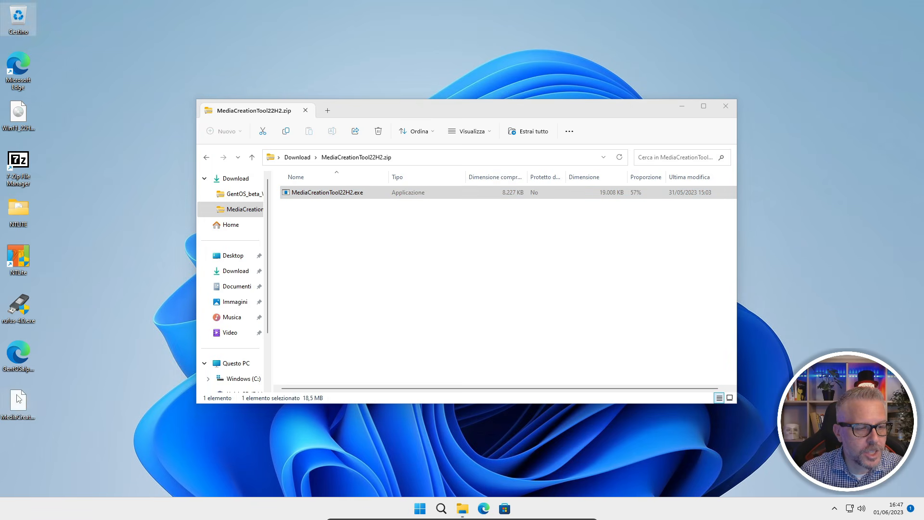
{"action": "left_click", "coordinate": [727, 111]}
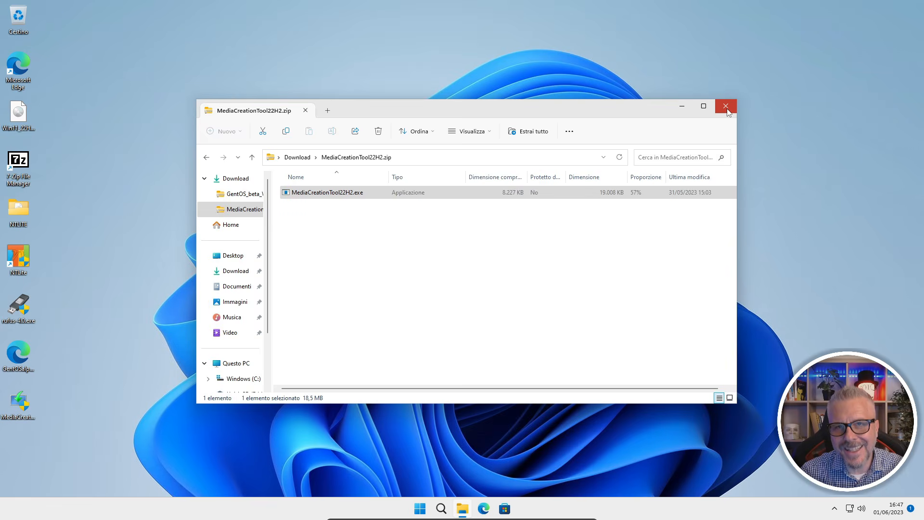
{"action": "left_click", "coordinate": [727, 109]}
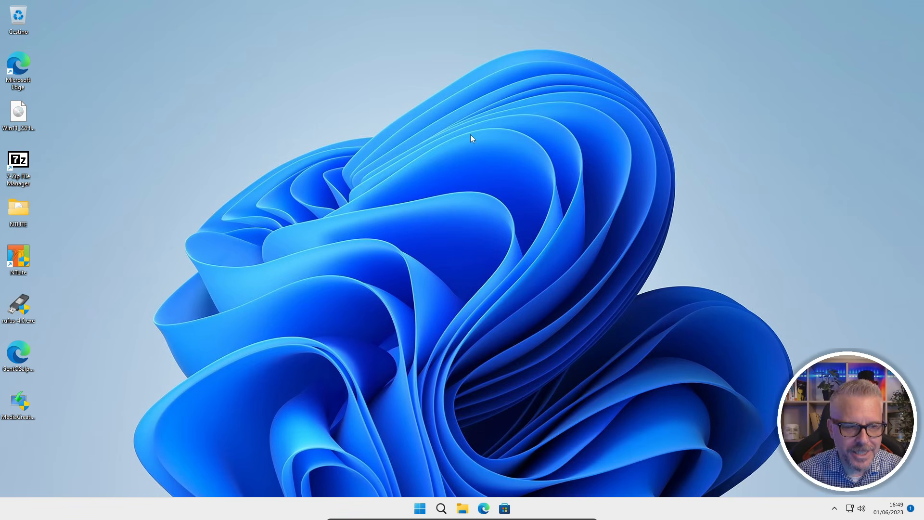
Run the Media Creation Tool from the desktop, allow it to make changes and accept its licence terms.
{"action": "double_click", "coordinate": [18, 403]}
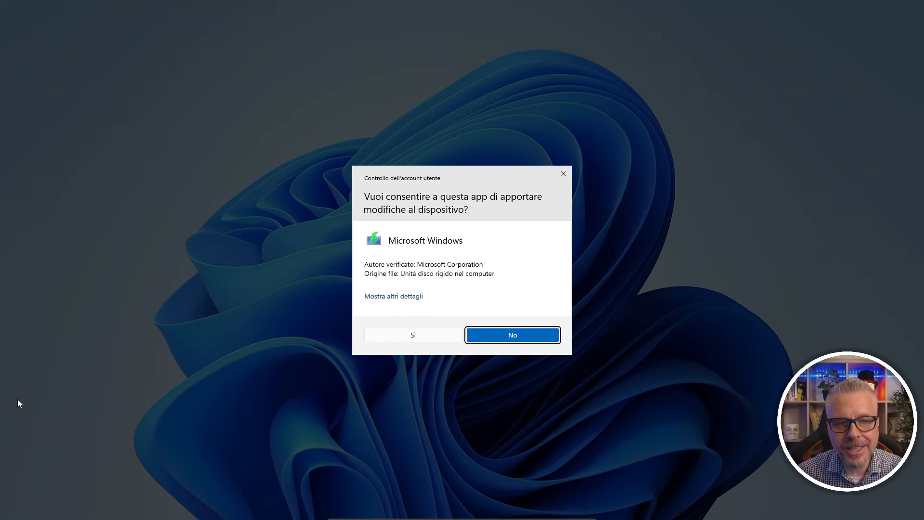
{"action": "left_click", "coordinate": [414, 336]}
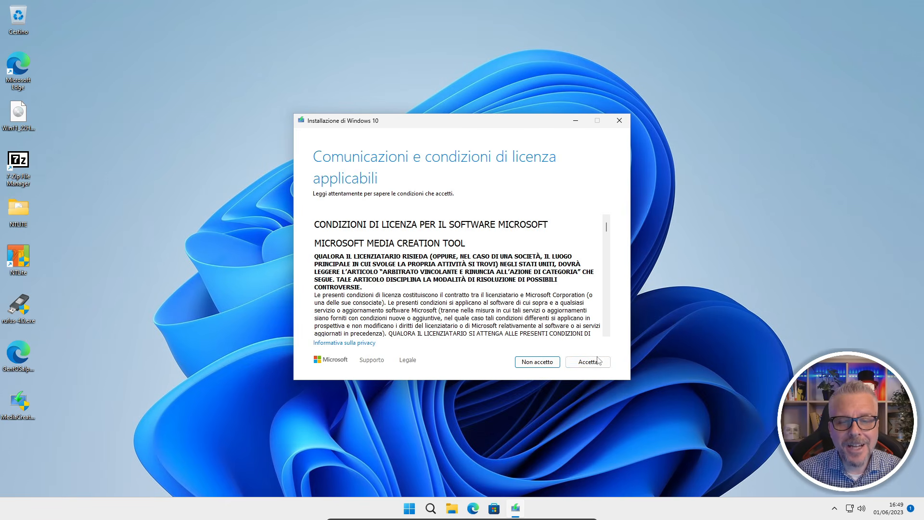
{"action": "left_click", "coordinate": [593, 365]}
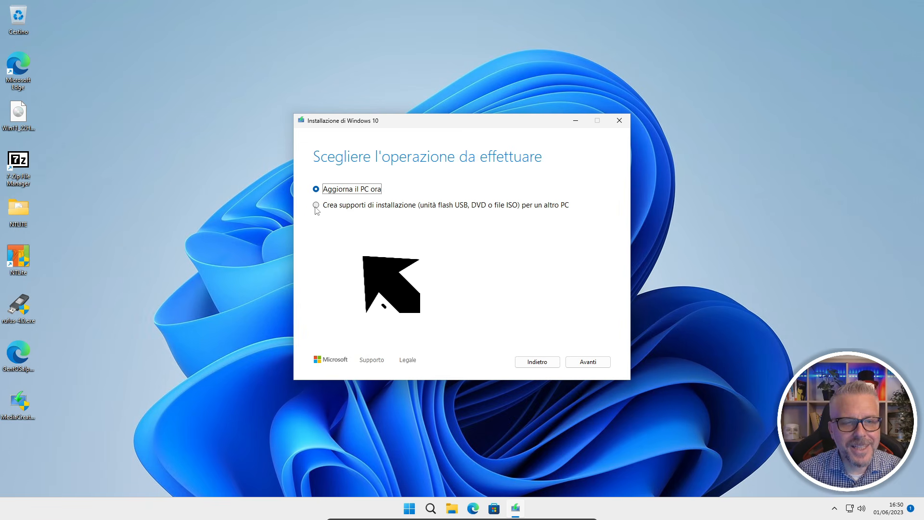
Choose to create installation media for another PC and set the architecture to Entrambi with the recommended options turned off.
{"action": "left_click", "coordinate": [316, 205]}
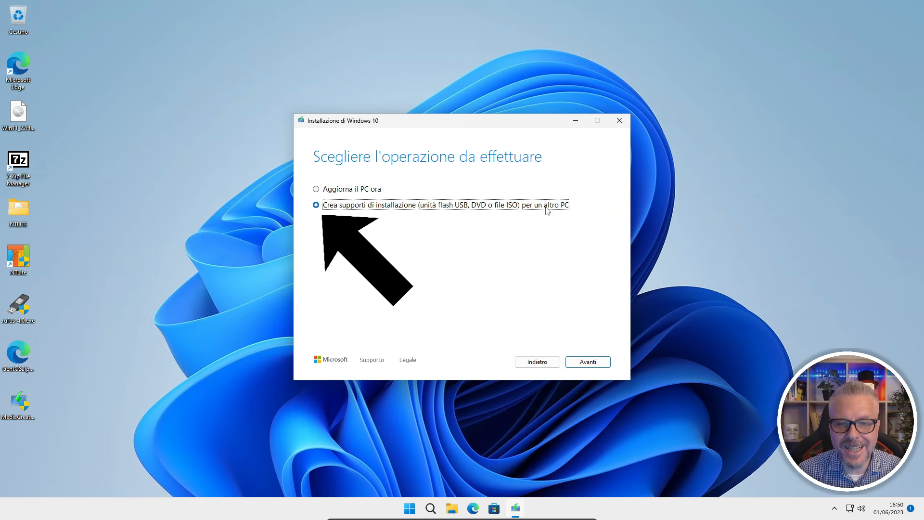
{"action": "left_click", "coordinate": [588, 361]}
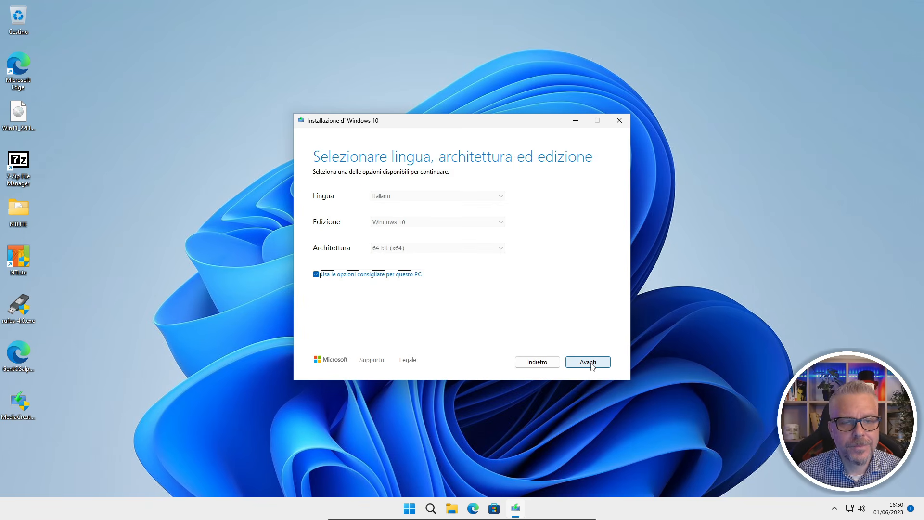
{"action": "left_click", "coordinate": [315, 274]}
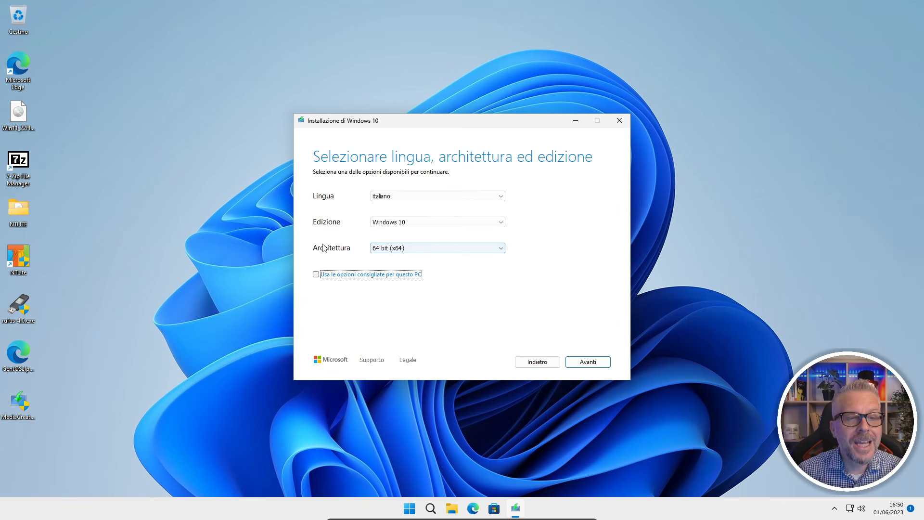
{"action": "left_click", "coordinate": [436, 248]}
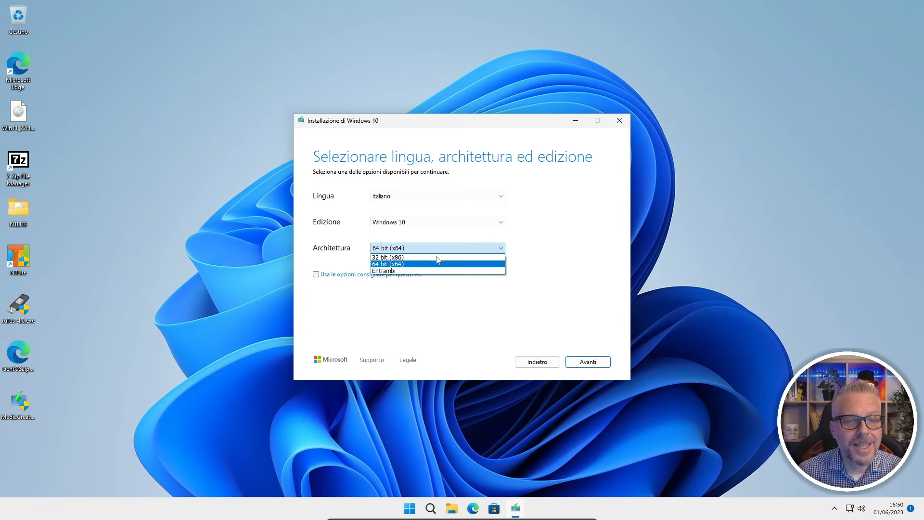
{"action": "left_click", "coordinate": [425, 271]}
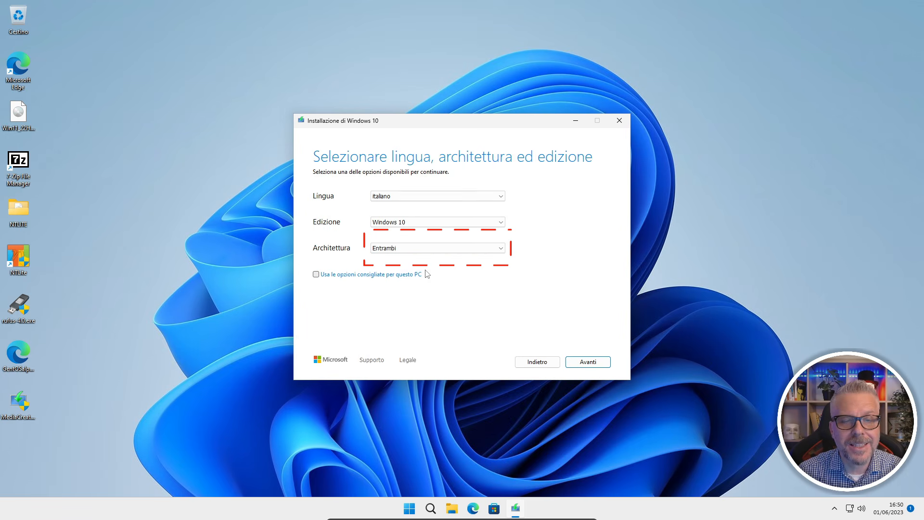
Choose File ISO as the installation media, save it to the desktop as Windows.iso and finish the wizard once it is created.
{"action": "left_click", "coordinate": [588, 362]}
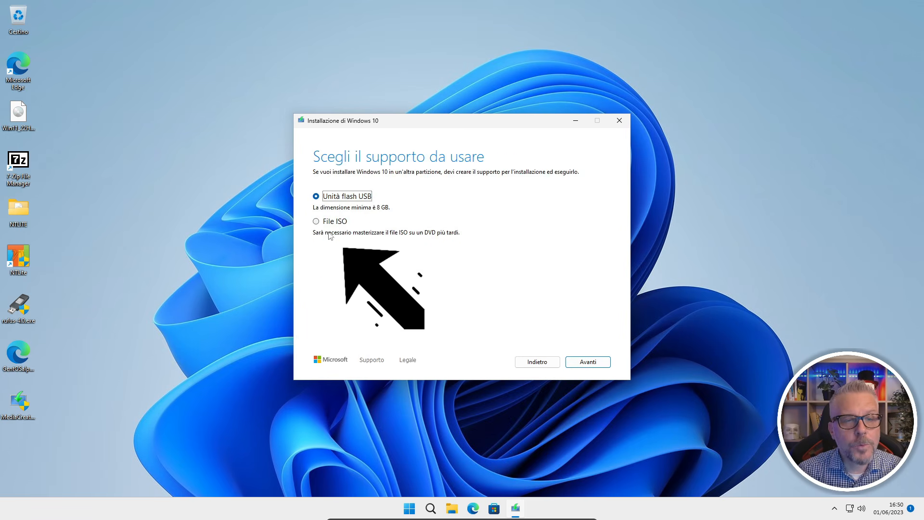
{"action": "left_click", "coordinate": [316, 223]}
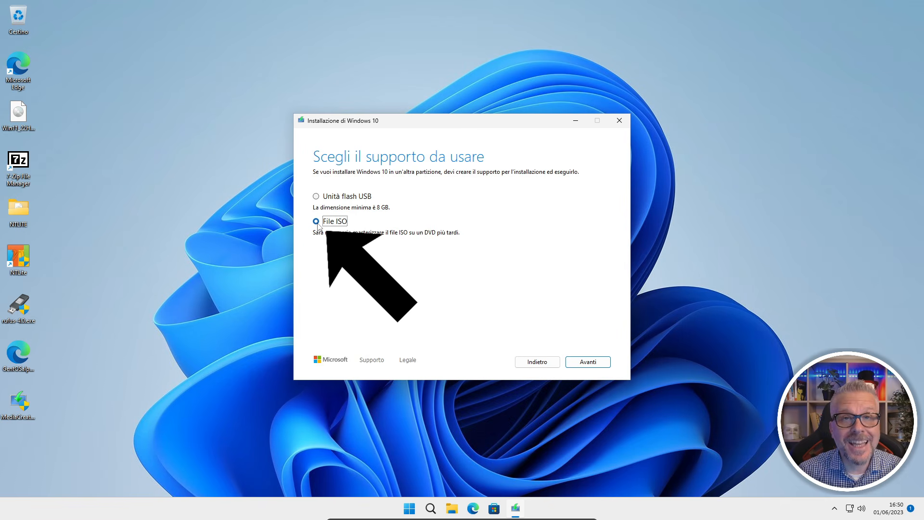
{"action": "left_click", "coordinate": [589, 362]}
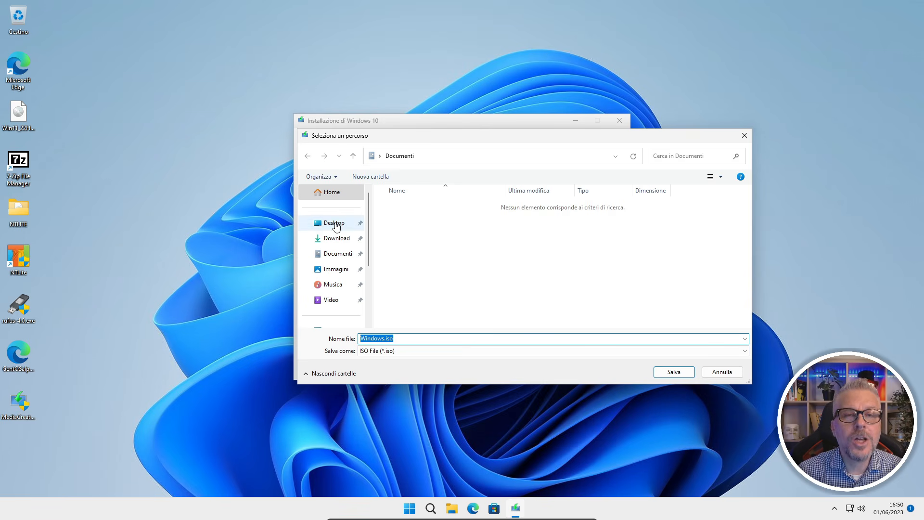
{"action": "left_click", "coordinate": [336, 225]}
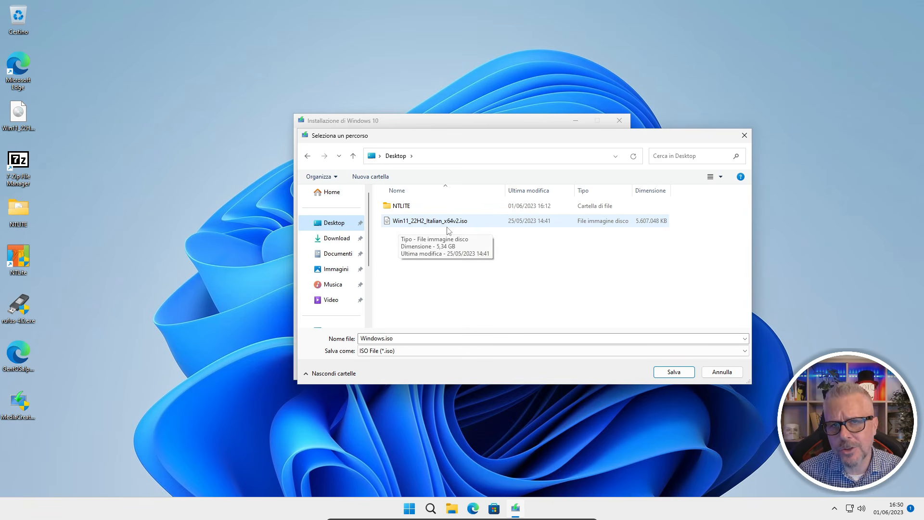
{"action": "left_click", "coordinate": [674, 373]}
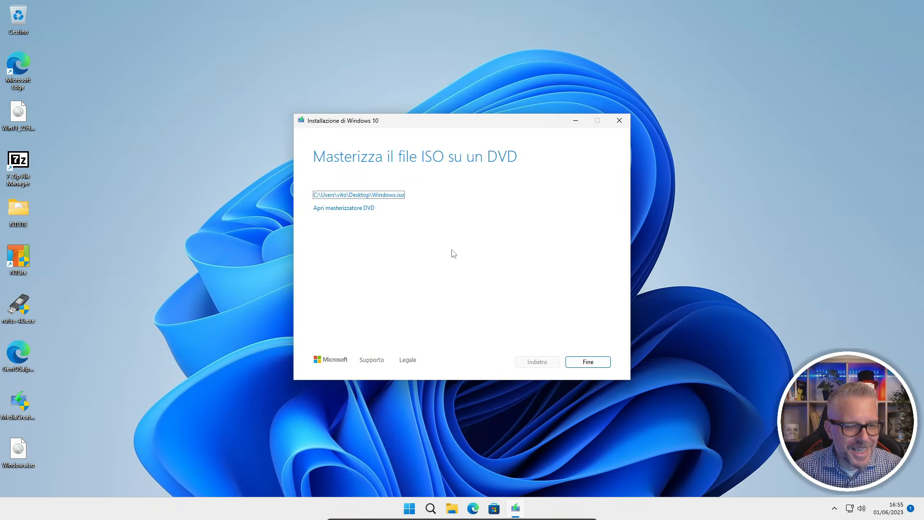
{"action": "left_click", "coordinate": [20, 458]}
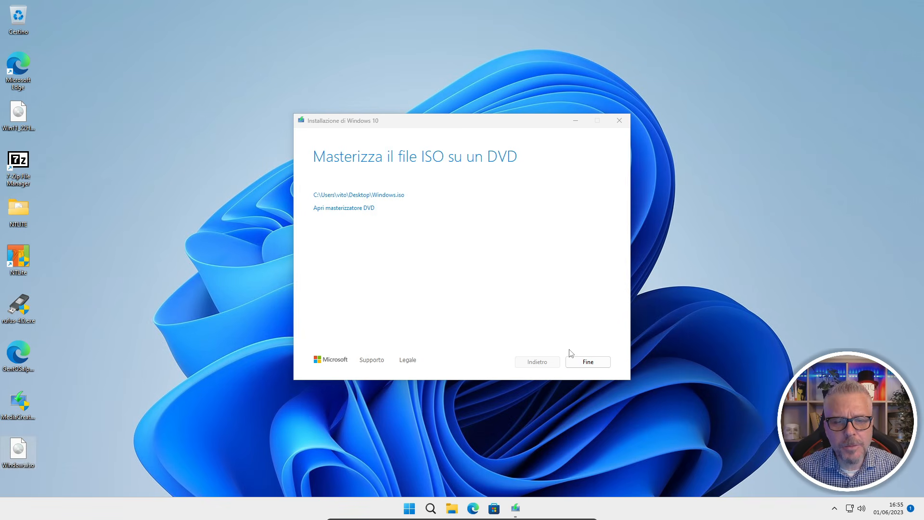
{"action": "left_click", "coordinate": [595, 367]}
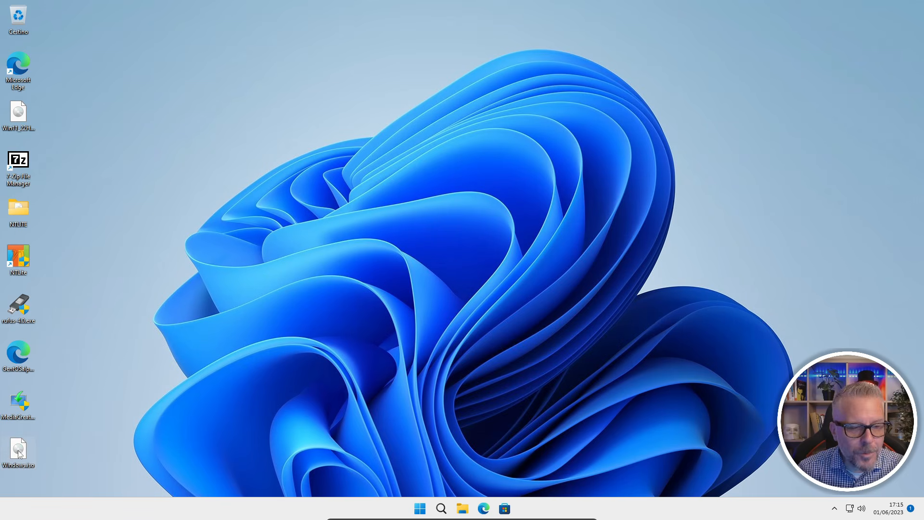
Extract Windows.iso with 7-Zip into its own Windows folder on the desktop.
{"action": "mouse_move", "coordinate": [19, 454]}
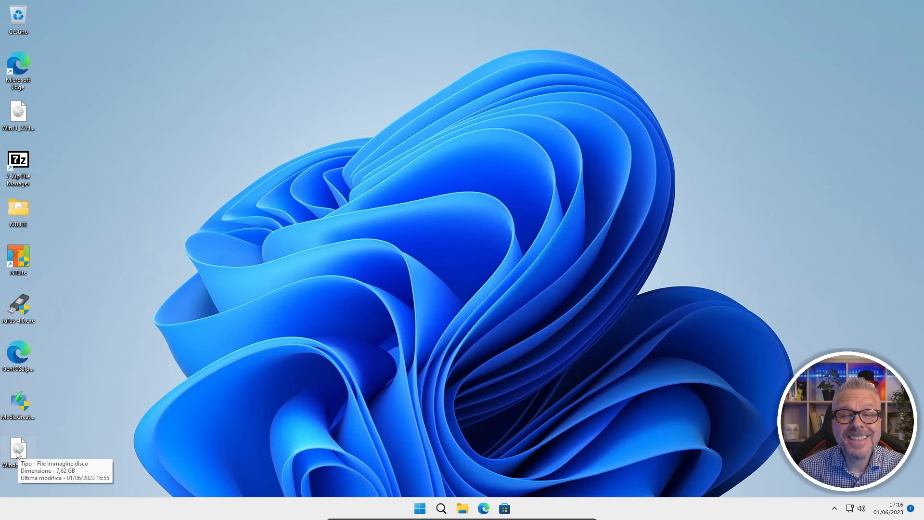
{"action": "right_click", "coordinate": [16, 454]}
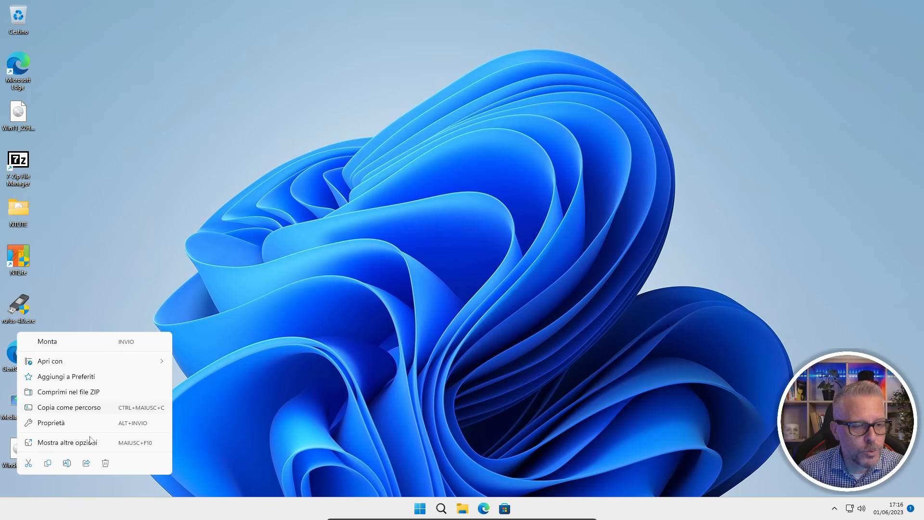
{"action": "left_click", "coordinate": [60, 444]}
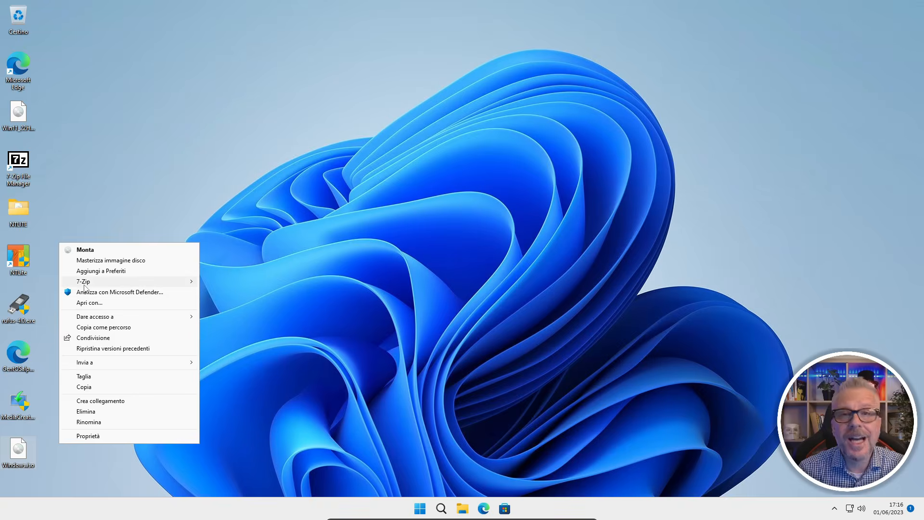
{"action": "mouse_move", "coordinate": [84, 287]}
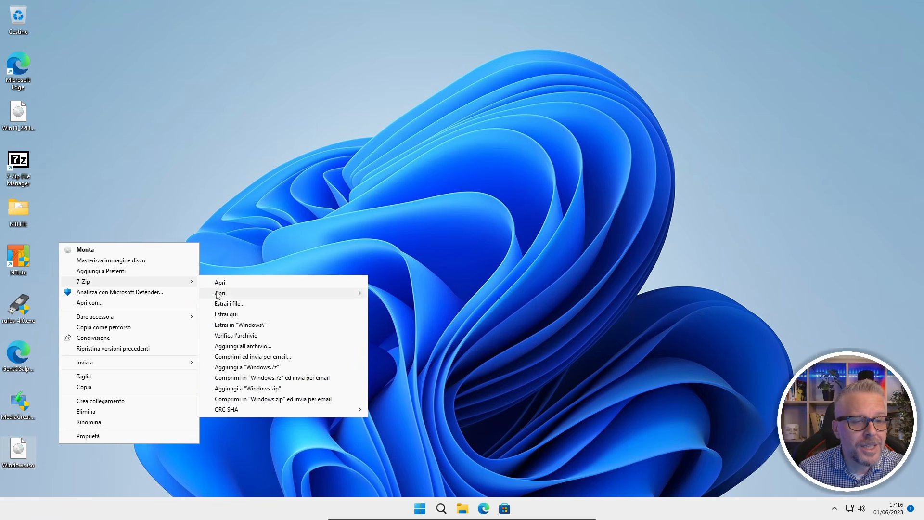
{"action": "left_click", "coordinate": [235, 325]}
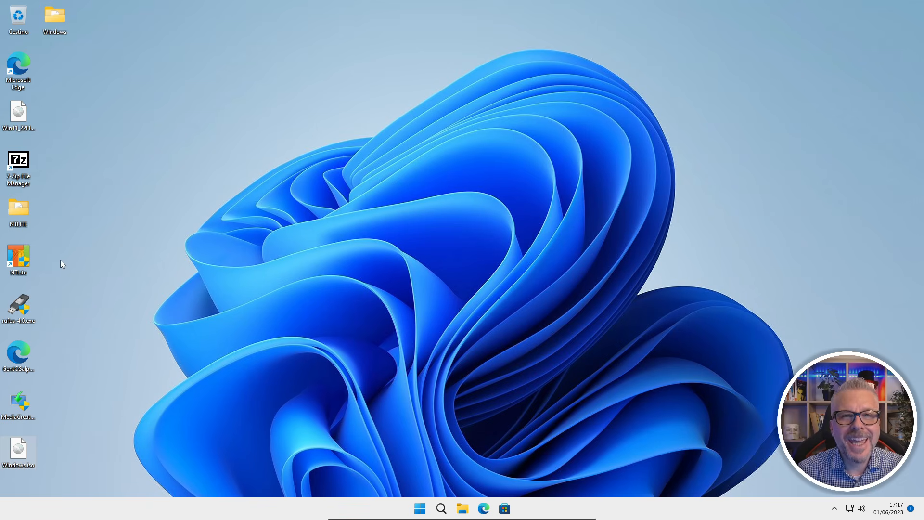
Launch NTLite with permission to make changes, add the desktop Windows folder as an image folder and maximize the window.
{"action": "double_click", "coordinate": [18, 259]}
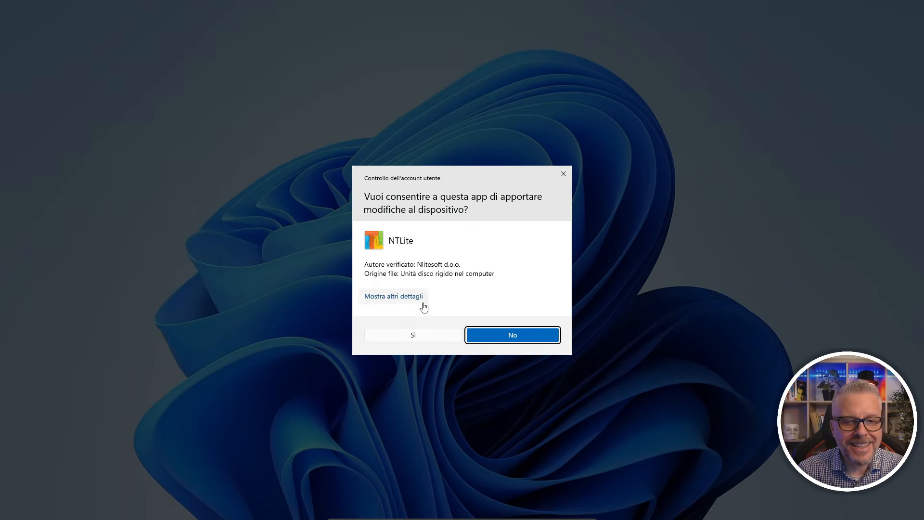
{"action": "left_click", "coordinate": [414, 335]}
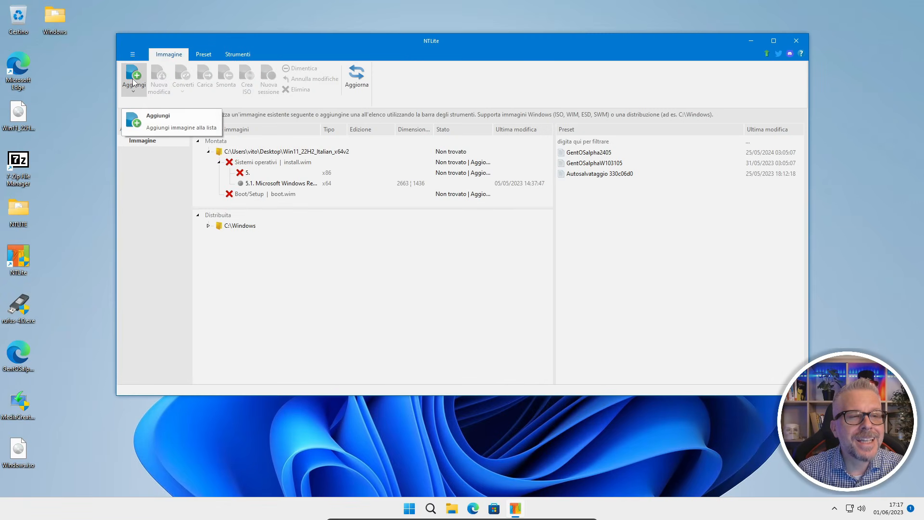
{"action": "left_click", "coordinate": [132, 79]}
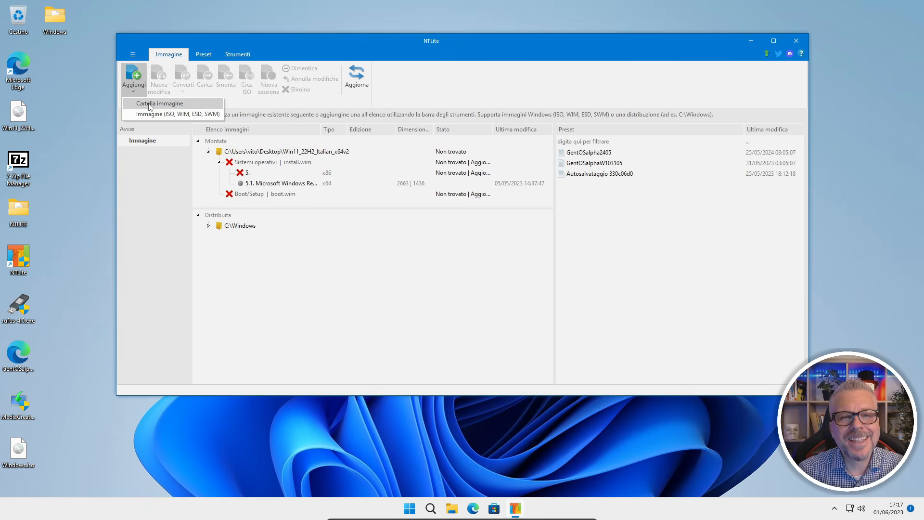
{"action": "left_click", "coordinate": [149, 104]}
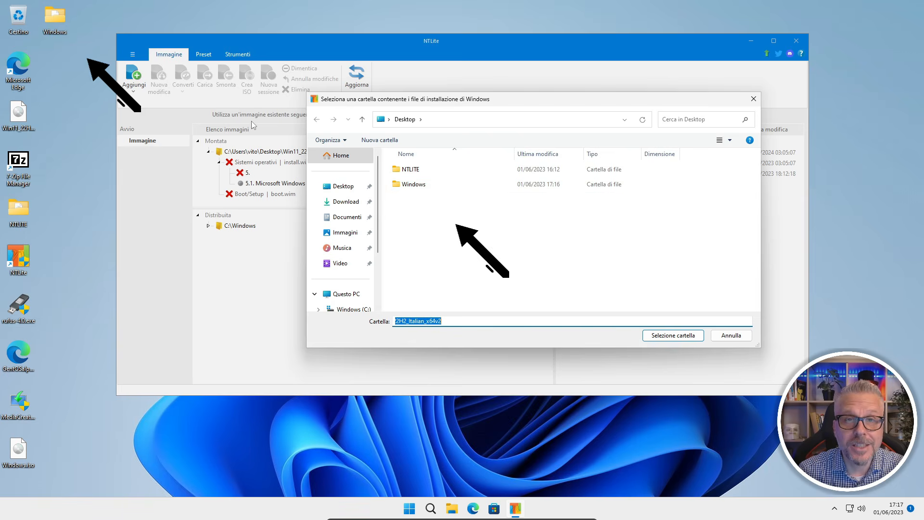
{"action": "left_click", "coordinate": [417, 185]}
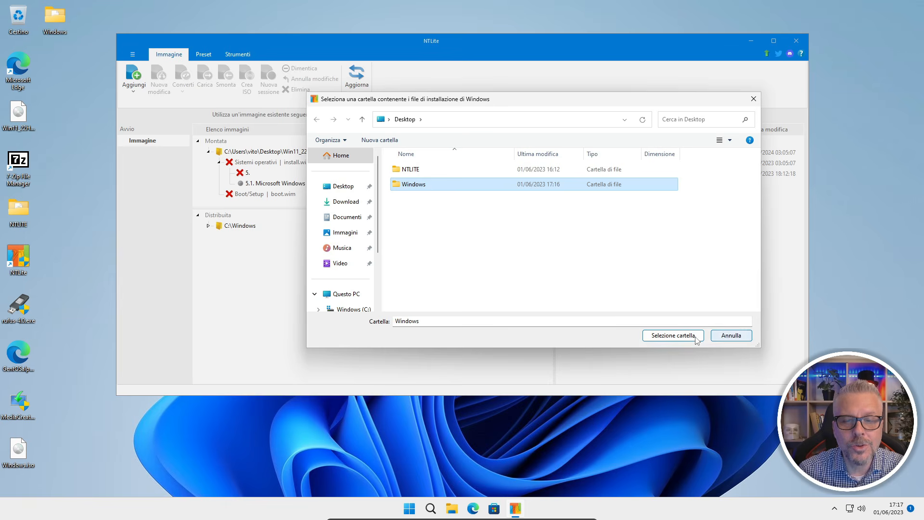
{"action": "left_click", "coordinate": [679, 337]}
{"action": "left_click", "coordinate": [672, 335]}
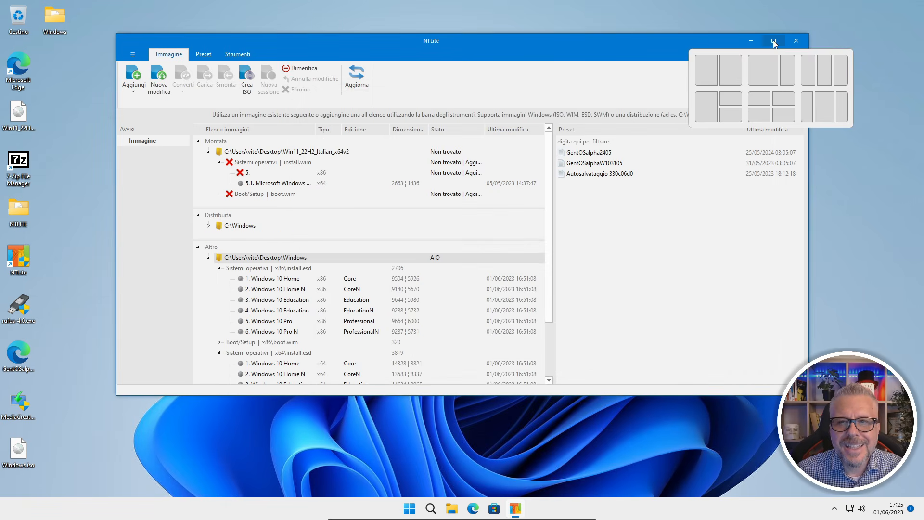
{"action": "left_click", "coordinate": [774, 40]}
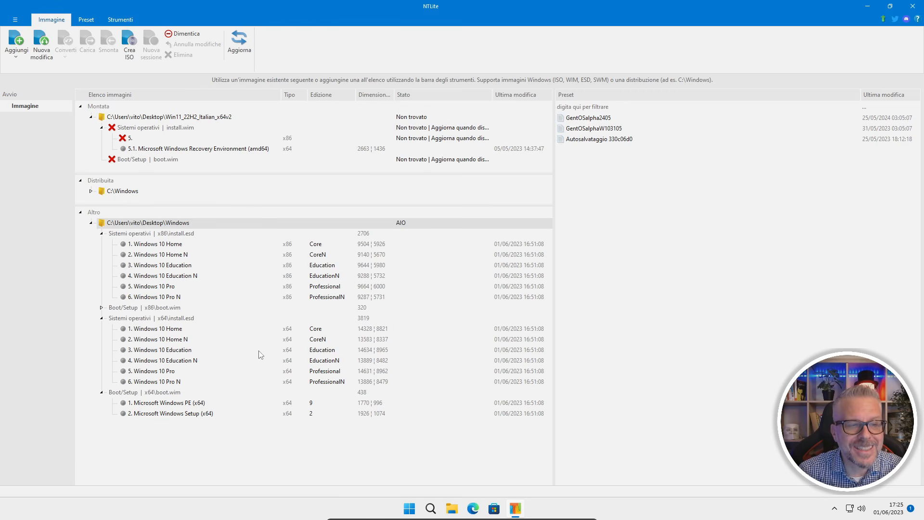
Load the x86 Windows 10 Pro image, converting its install.esd to WIM and keeping only that edition.
{"action": "left_click", "coordinate": [165, 288]}
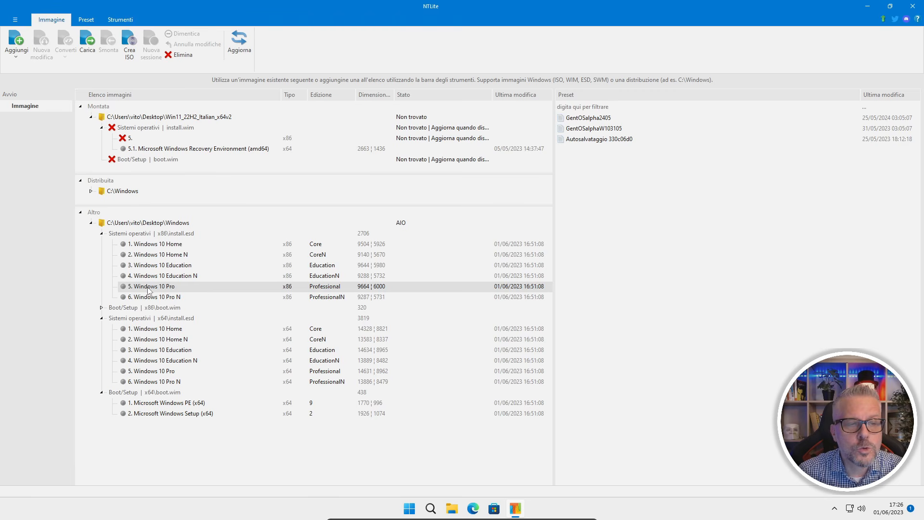
{"action": "right_click", "coordinate": [187, 291]}
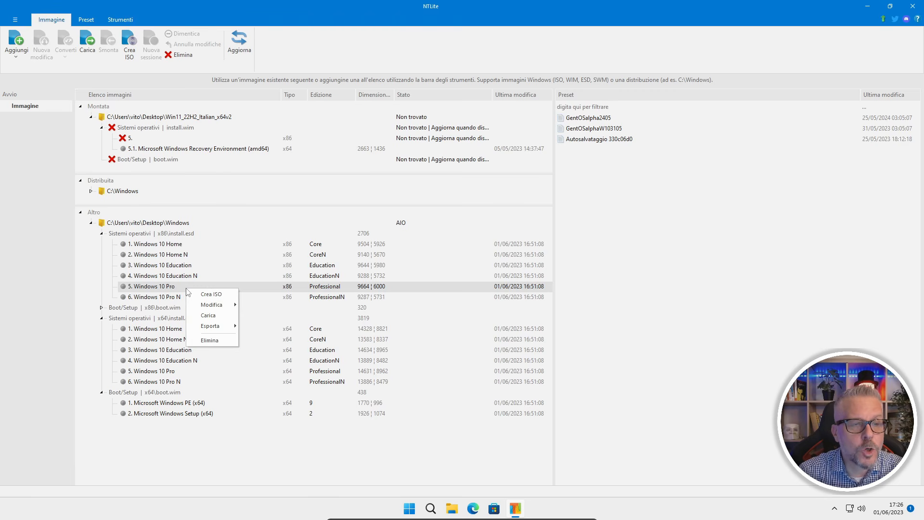
{"action": "left_click", "coordinate": [216, 315]}
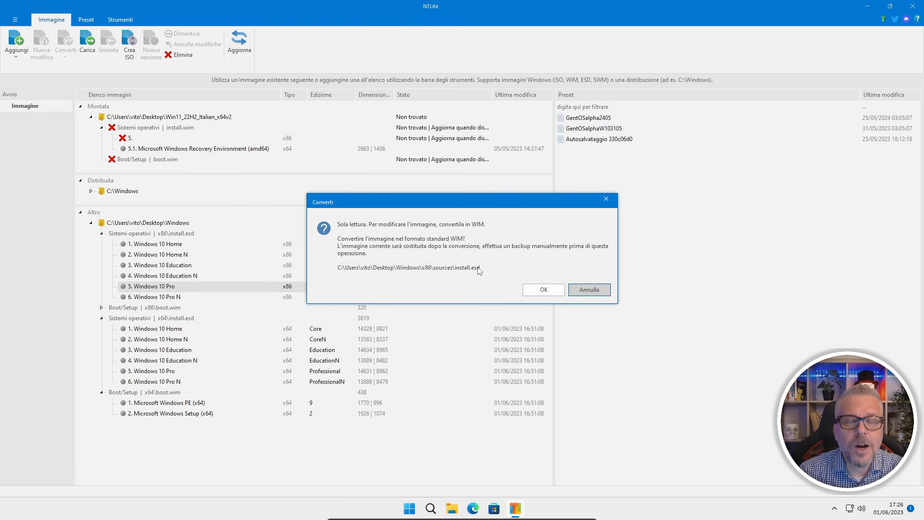
{"action": "left_click", "coordinate": [541, 291]}
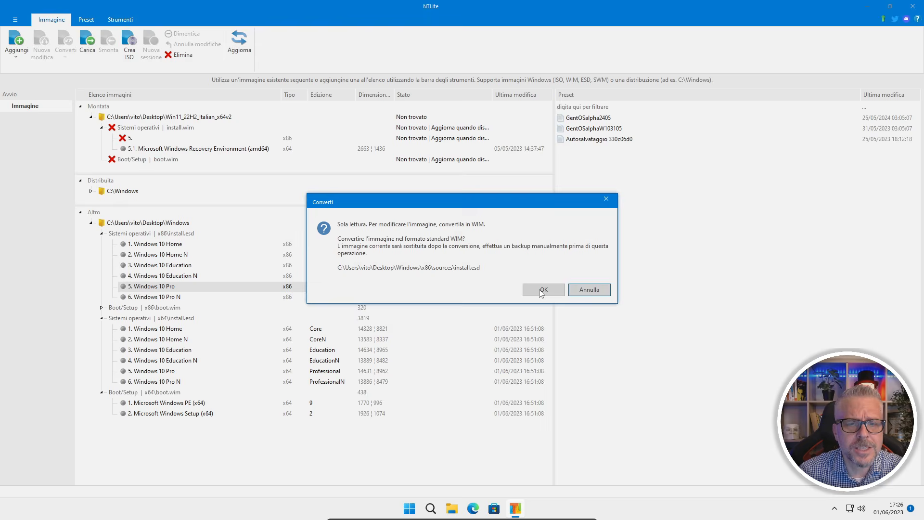
{"action": "left_click", "coordinate": [541, 290]}
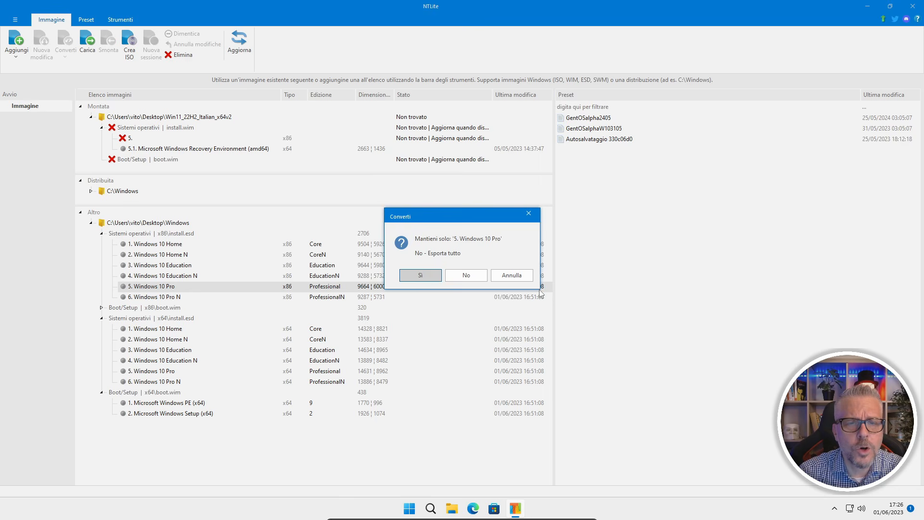
{"action": "left_click", "coordinate": [421, 276]}
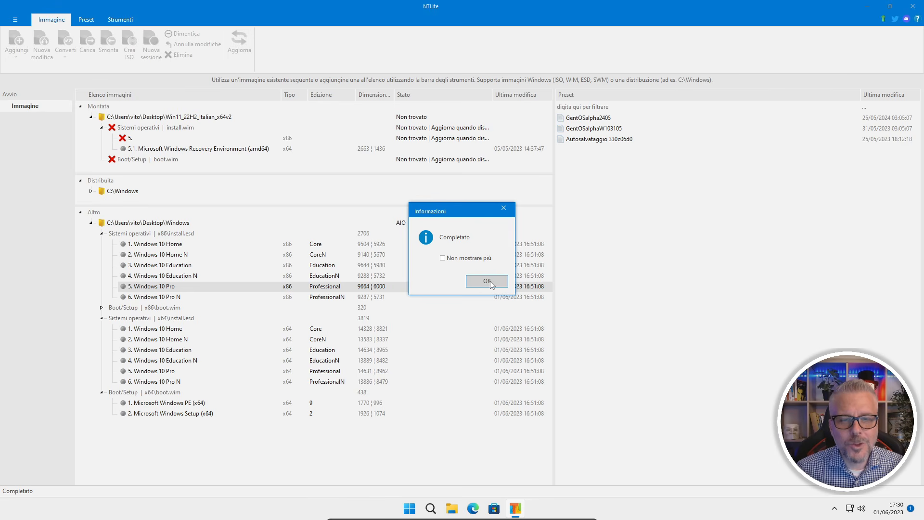
{"action": "left_click", "coordinate": [488, 281]}
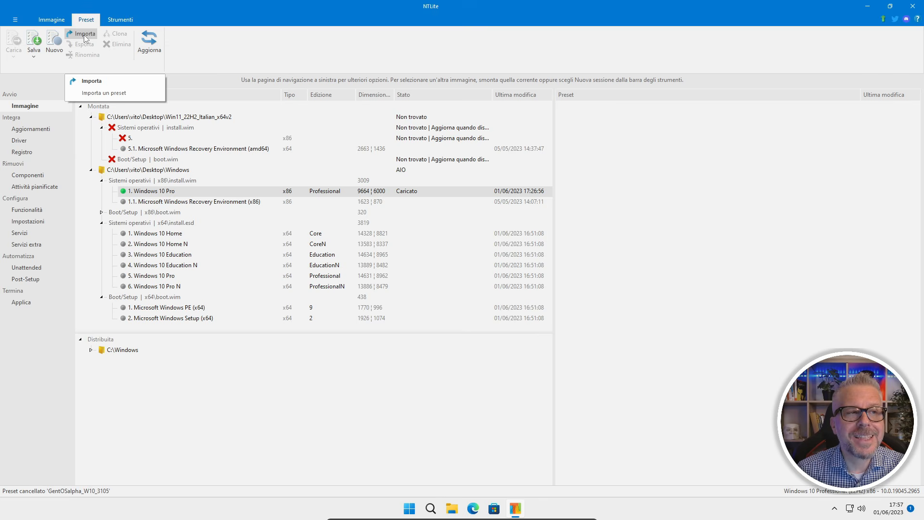
Import the preset GentOSbeta_W10_3105.xml from the desktop under its original name and load it for the x86 Windows 10 Pro image.
{"action": "left_click", "coordinate": [85, 38]}
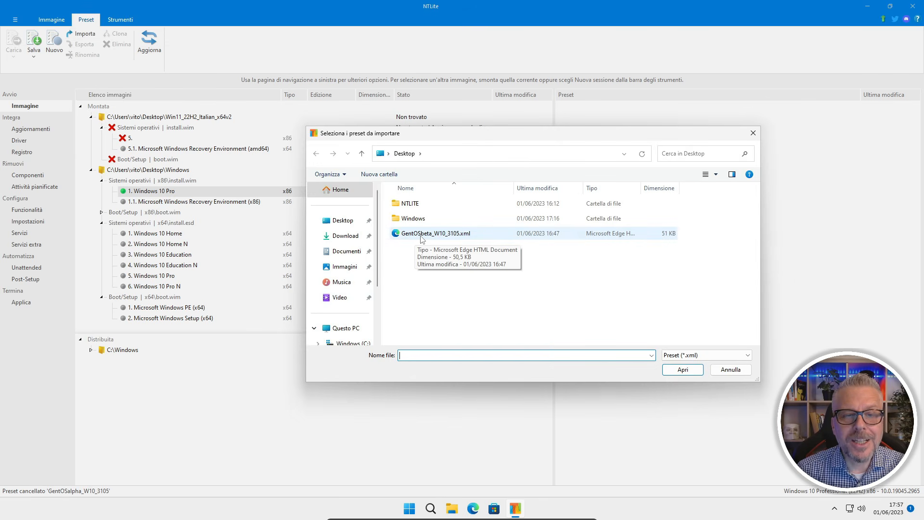
{"action": "left_click", "coordinate": [415, 236]}
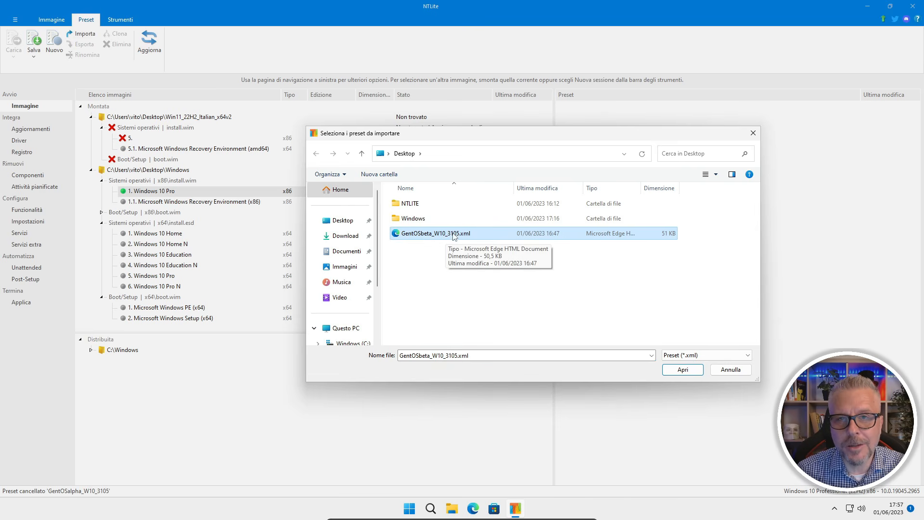
{"action": "left_click", "coordinate": [683, 369]}
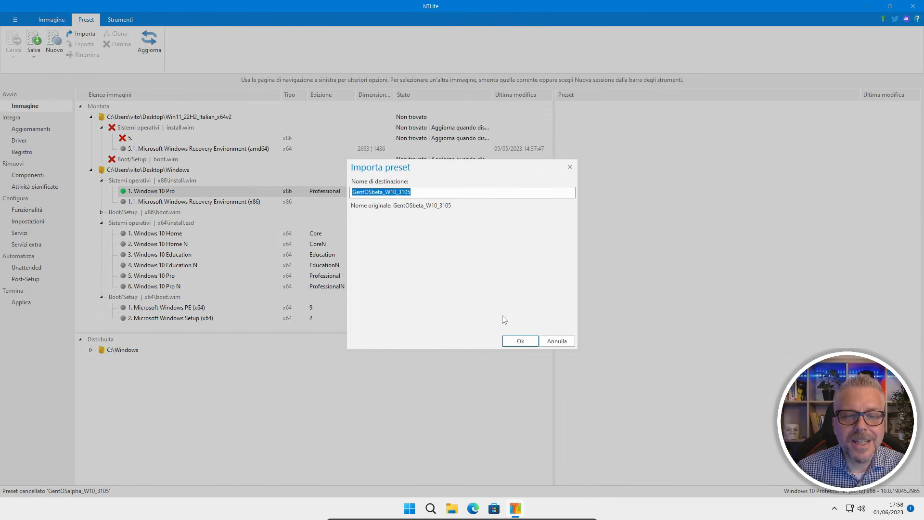
{"action": "left_click", "coordinate": [520, 341]}
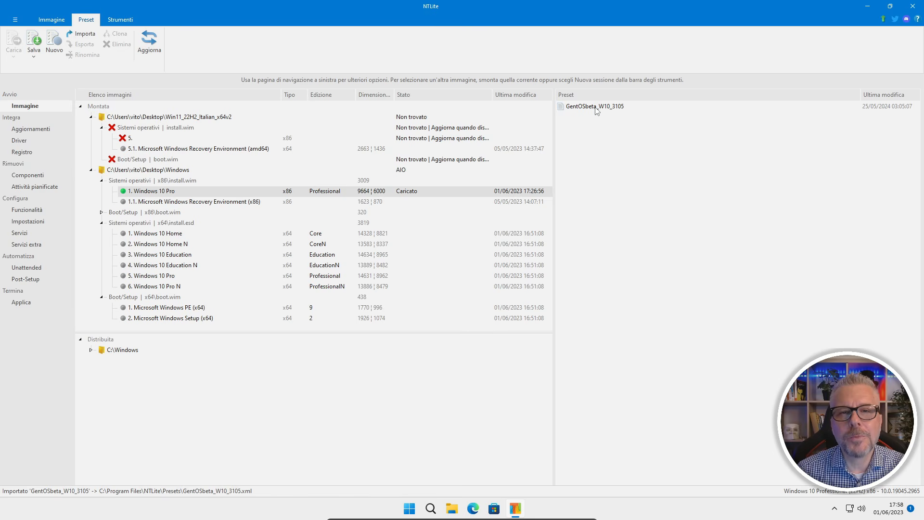
{"action": "left_click", "coordinate": [597, 107]}
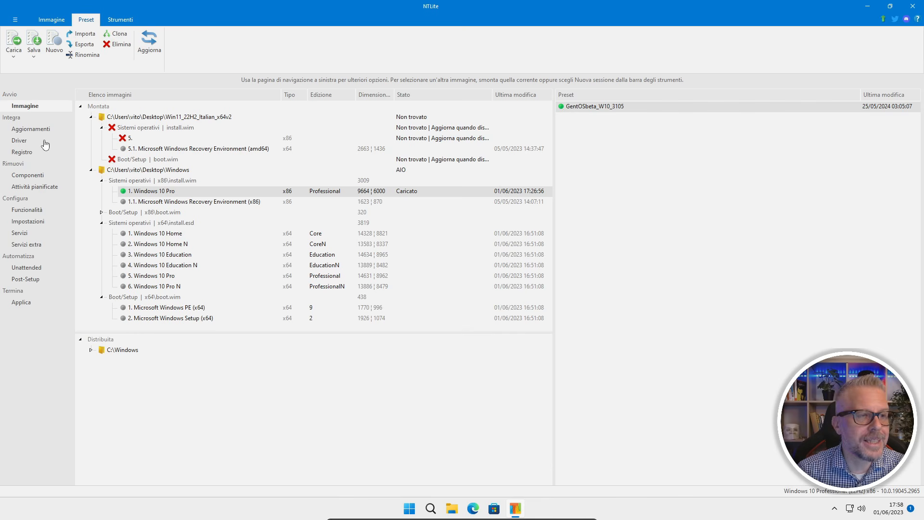
{"action": "left_click", "coordinate": [304, 164]}
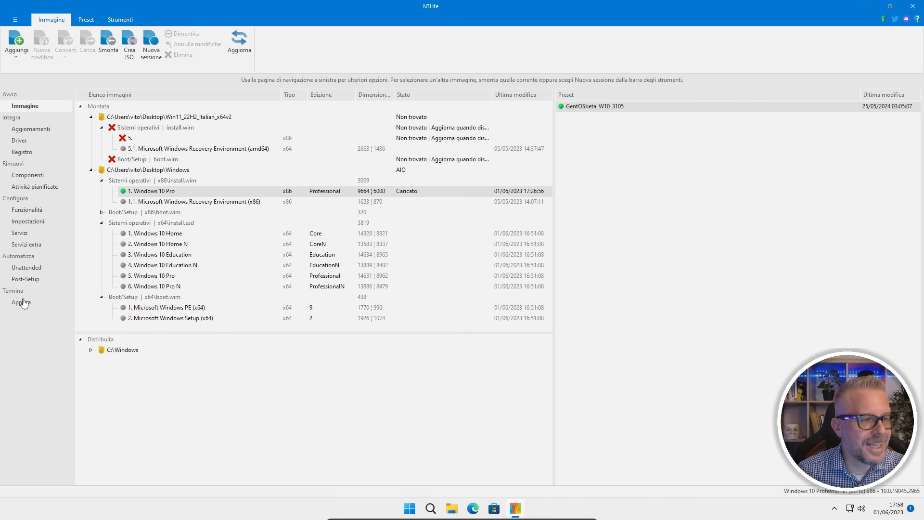
In the unattended OOBE localization settings, set the system locale, interface language and user locale to Italian - italiano - it-IT.
{"action": "left_click", "coordinate": [26, 279]}
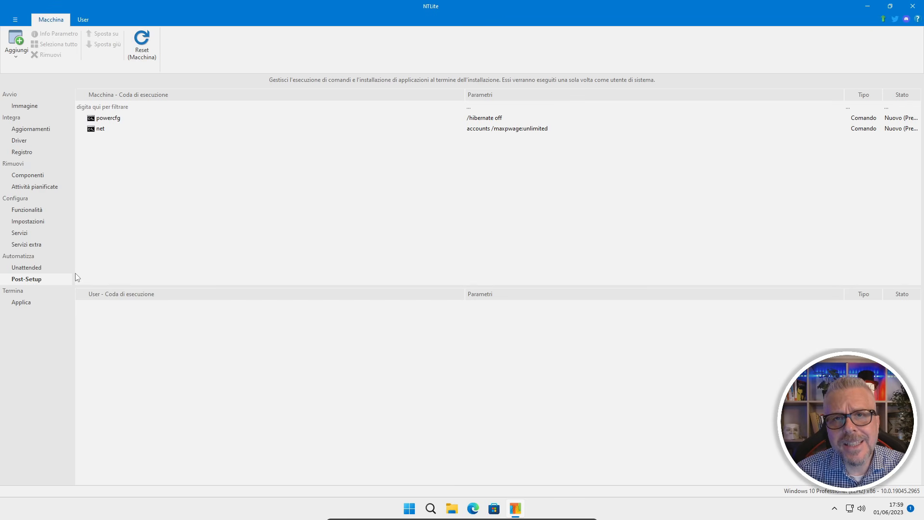
{"action": "left_click", "coordinate": [25, 268]}
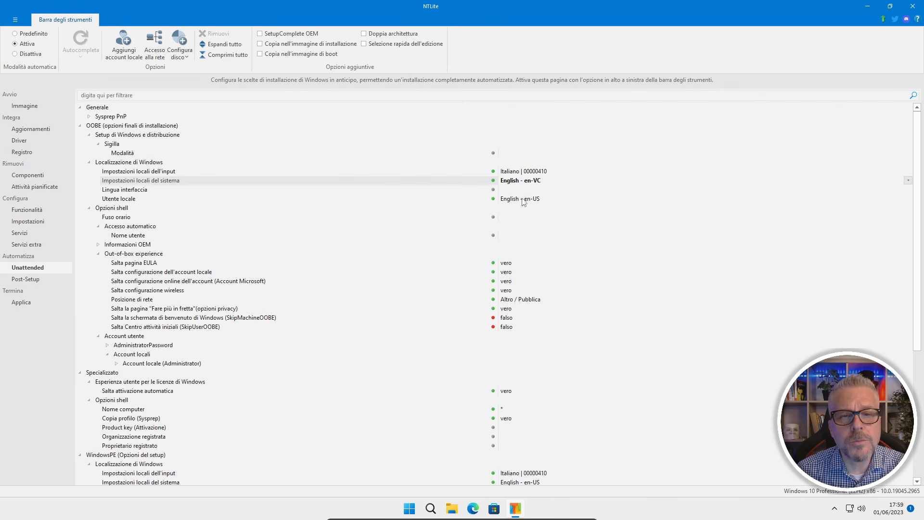
{"action": "double_click", "coordinate": [504, 181]}
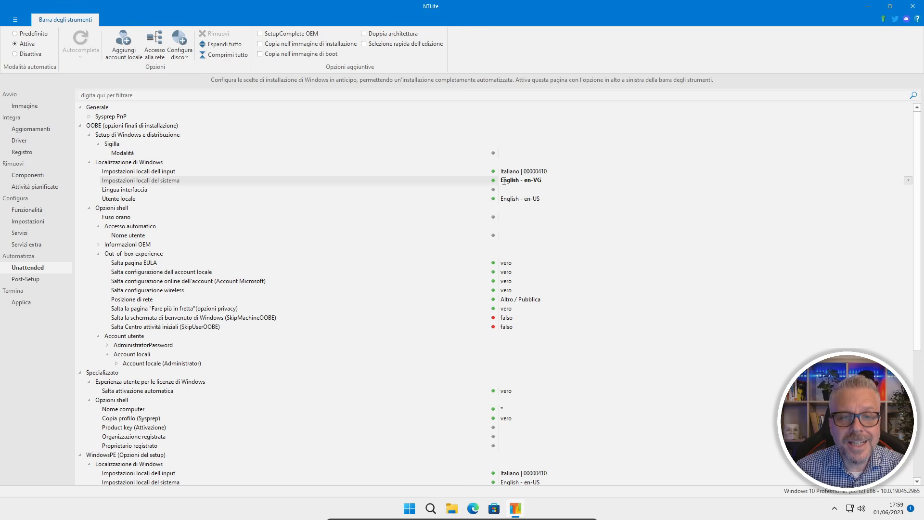
{"action": "key", "text": "i"}
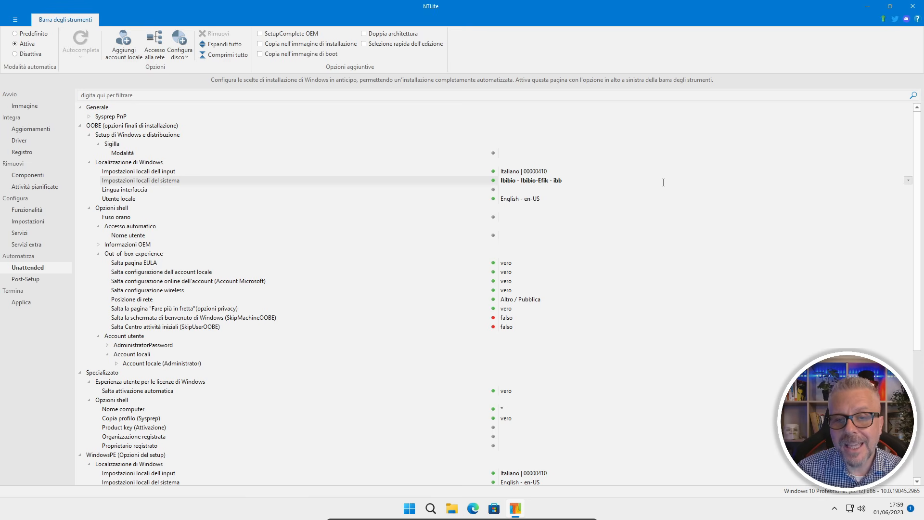
{"action": "left_click", "coordinate": [908, 181]}
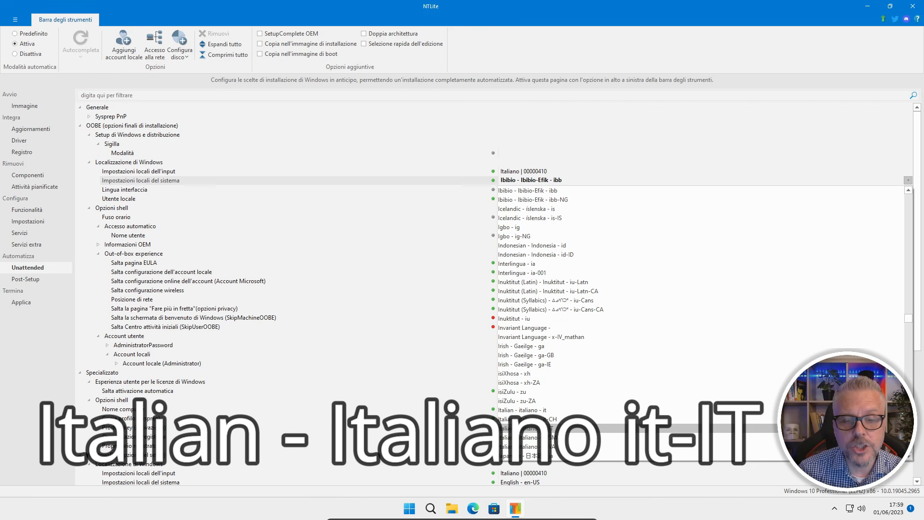
{"action": "left_click", "coordinate": [578, 428]}
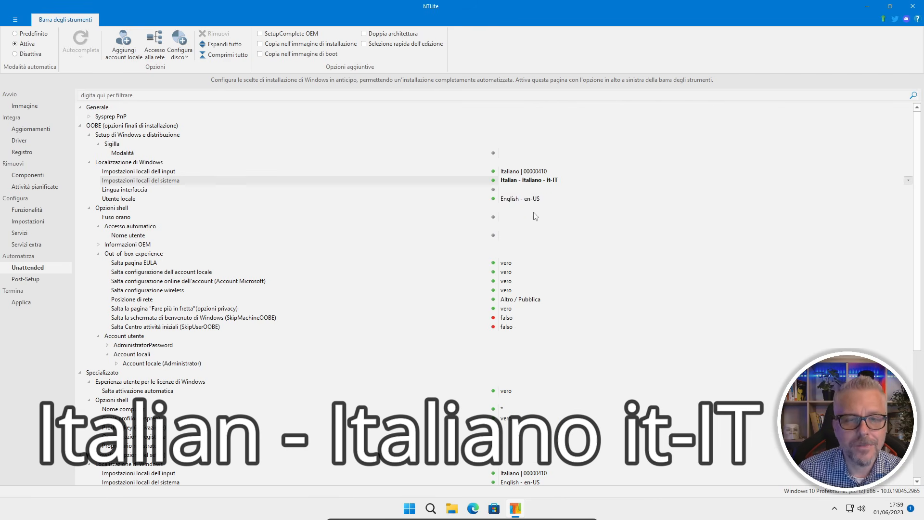
{"action": "left_click", "coordinate": [908, 199]}
{"action": "key", "text": "i"}
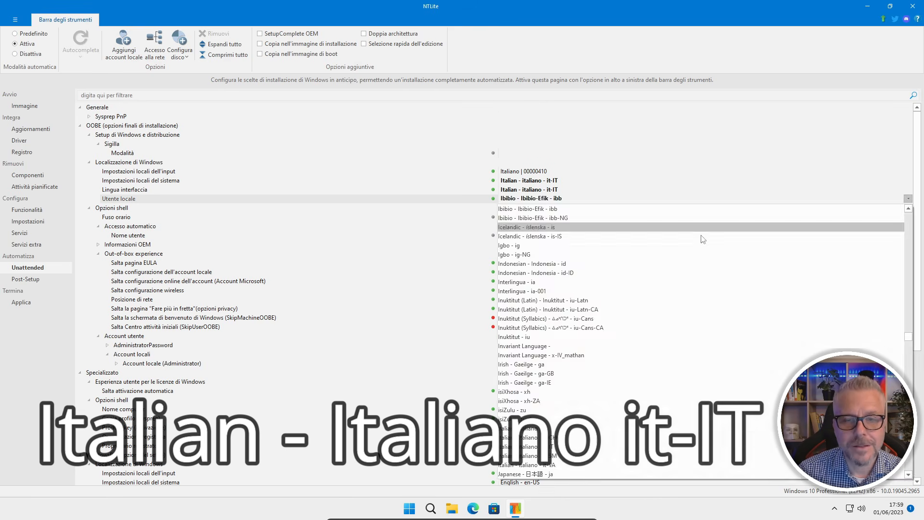
{"action": "left_click", "coordinate": [602, 446]}
Set the unattended time zone to (UTC+01:00) Amsterdam, Berlino, Berna, Roma, Stoccolma, Vienna.
{"action": "left_click", "coordinate": [575, 217]}
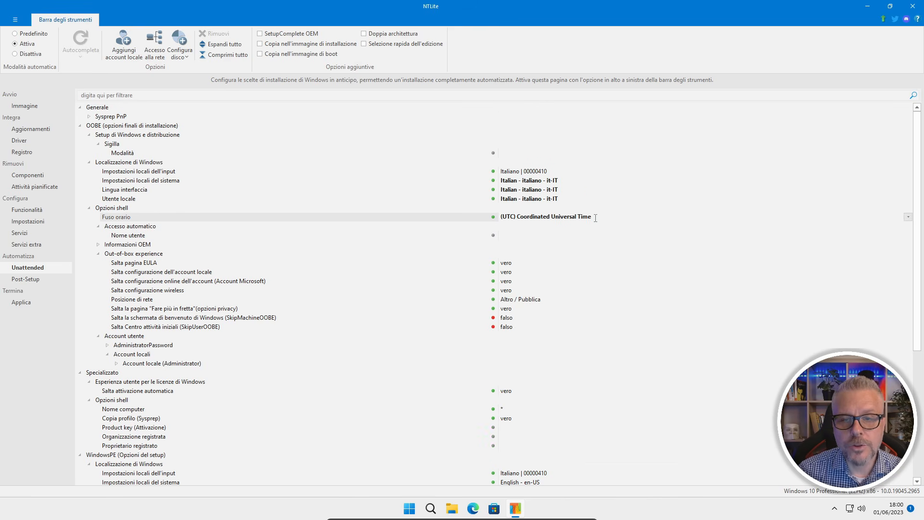
{"action": "left_click", "coordinate": [908, 217]}
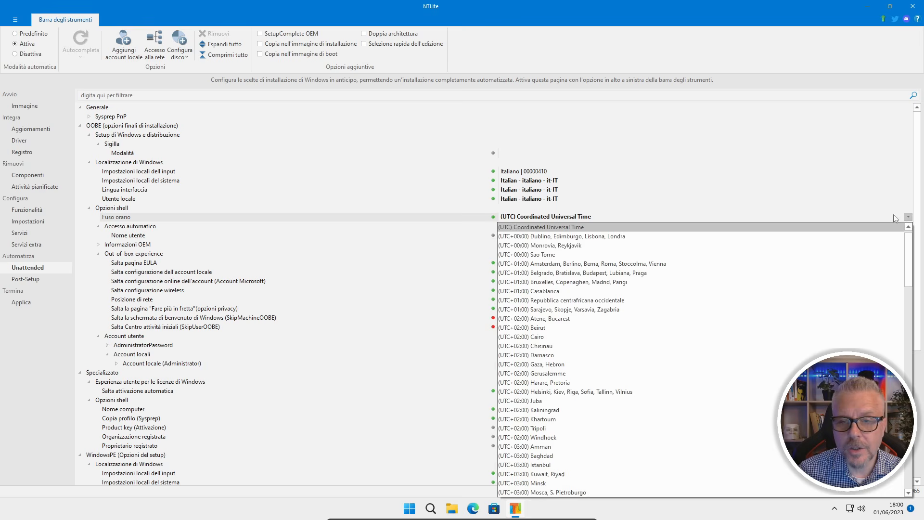
{"action": "left_click", "coordinate": [589, 237]}
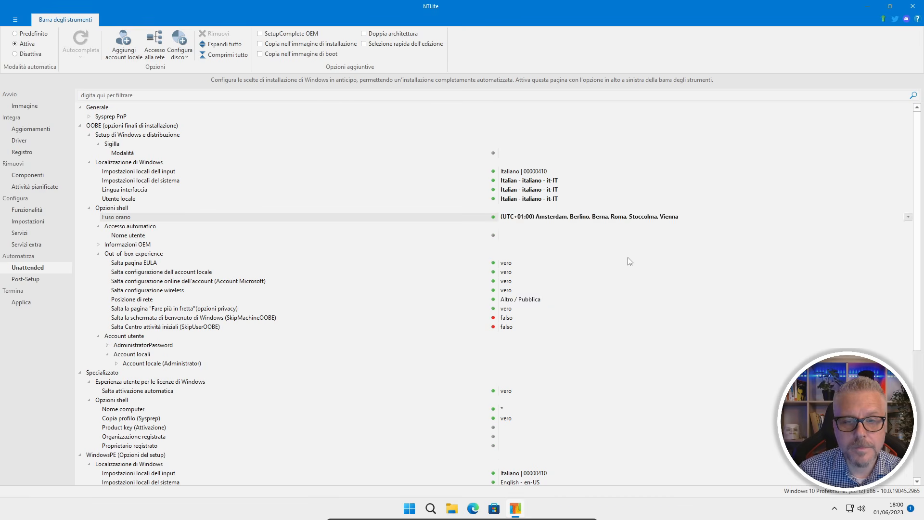
In the WindowsPE localization settings, set the system locale, interface language and user locale to Italian - italiano - it-IT.
{"action": "scroll", "coordinate": [522, 299], "scroll_direction": "down", "scroll_amount": 6}
{"action": "left_click", "coordinate": [522, 318]}
{"action": "key", "text": "i"}
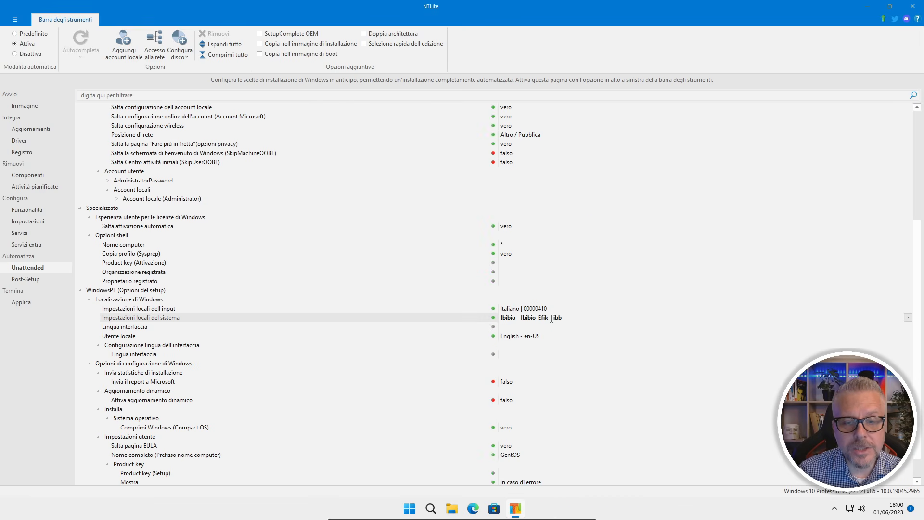
{"action": "left_click", "coordinate": [906, 318]}
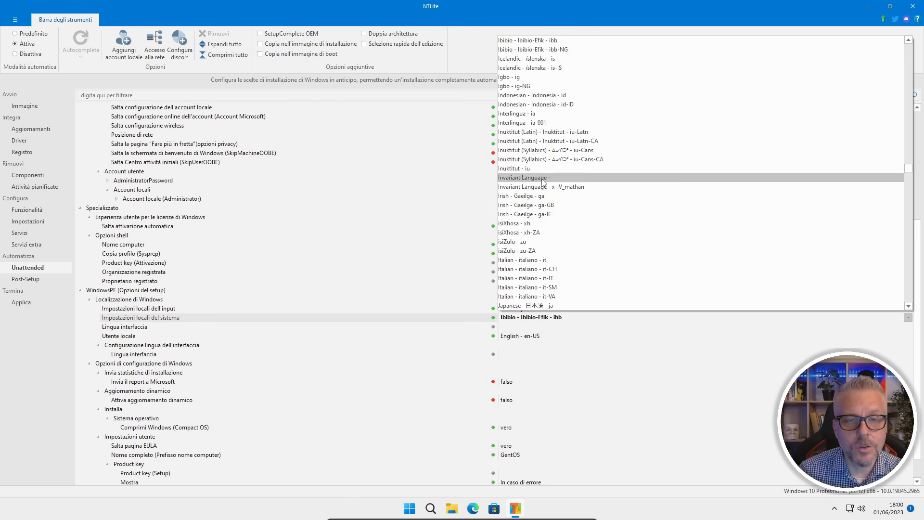
{"action": "left_click", "coordinate": [529, 278]}
{"action": "left_click", "coordinate": [545, 337]}
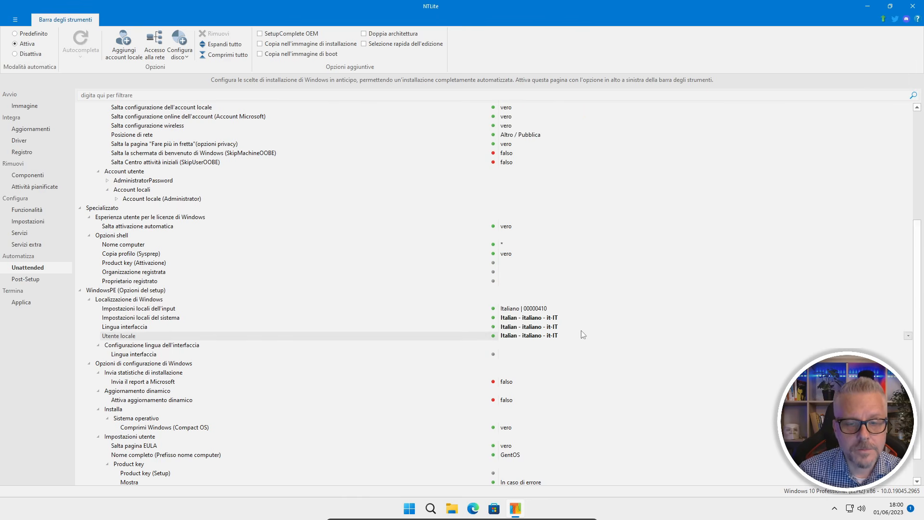
{"action": "scroll", "coordinate": [529, 289], "scroll_direction": "up", "scroll_amount": 6}
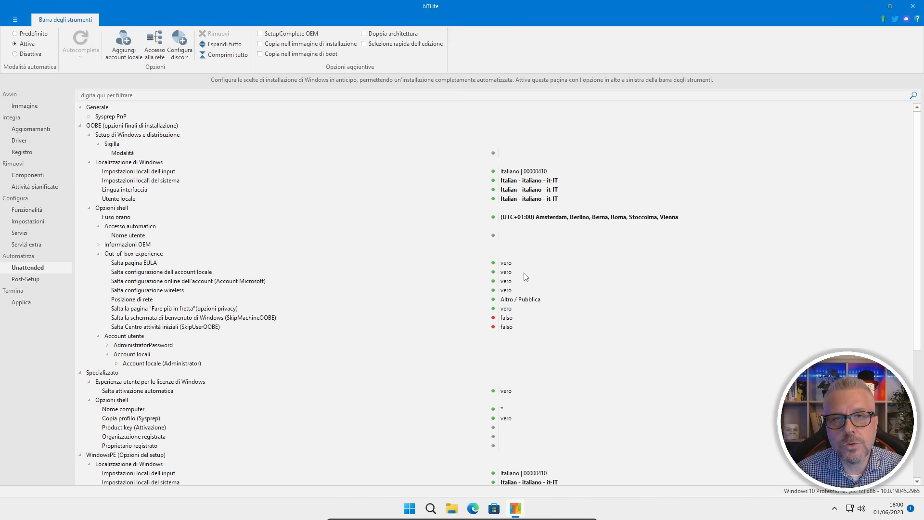
Enable ISO creation among the apply options, saving it to the desktop as Gentos10.iso with the label GentOS.
{"action": "left_click", "coordinate": [21, 302]}
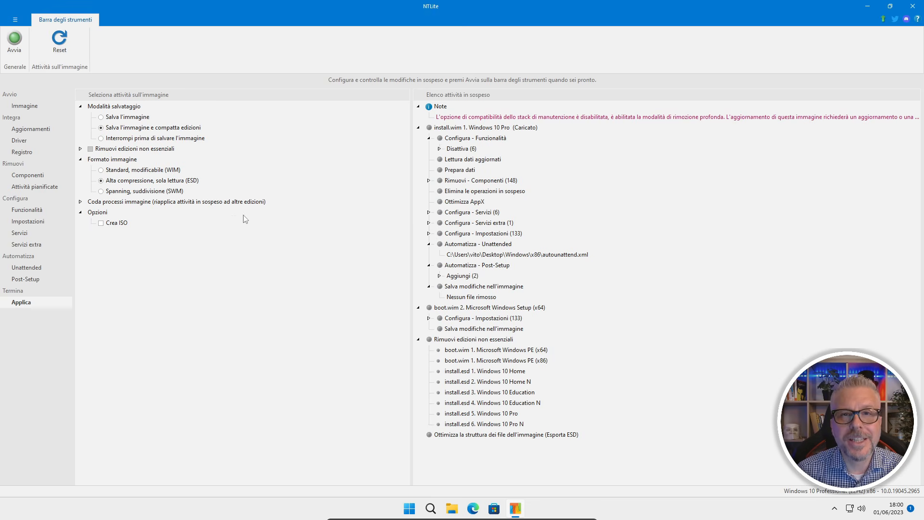
{"action": "left_click", "coordinate": [101, 224]}
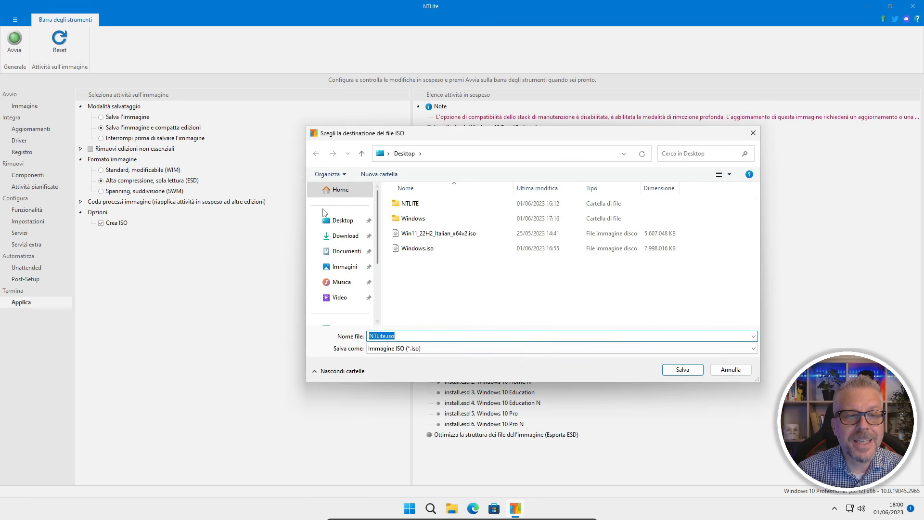
{"action": "left_click", "coordinate": [385, 336]}
{"action": "double_click", "coordinate": [385, 336]}
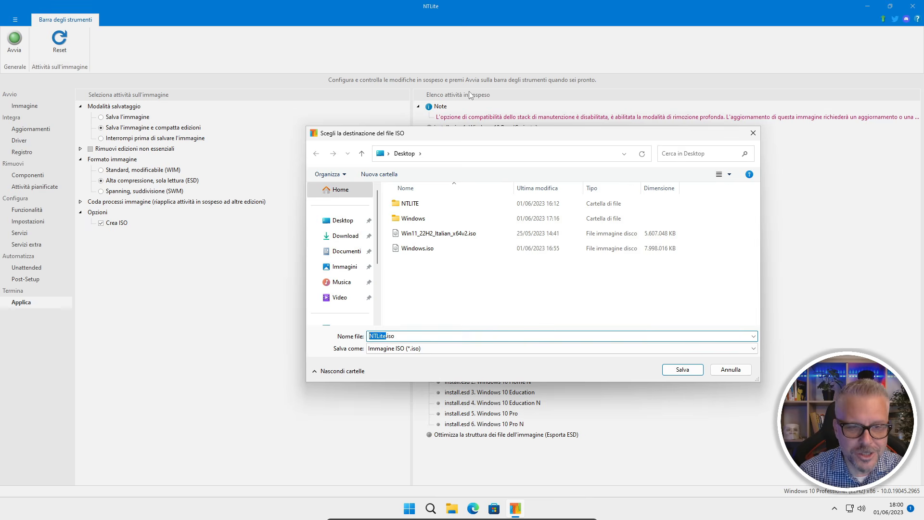
{"action": "type", "text": "Gentos"}
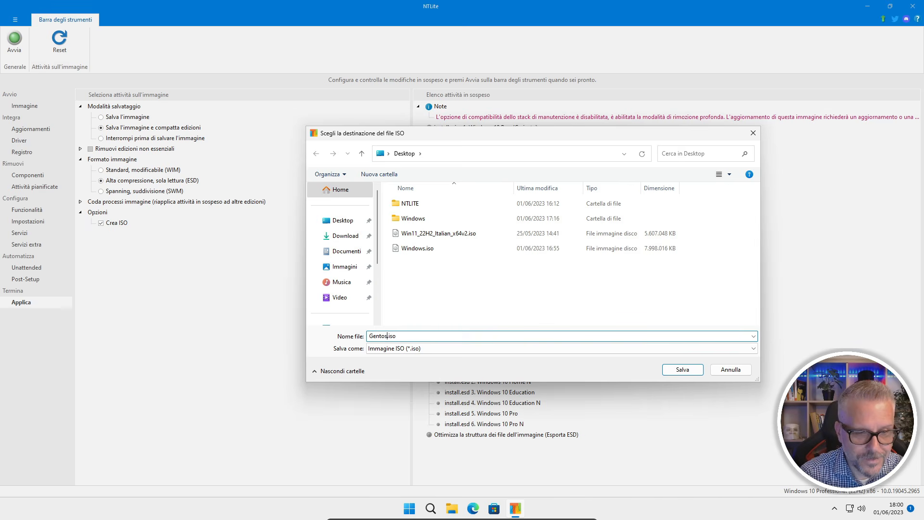
{"action": "type", "text": "10"}
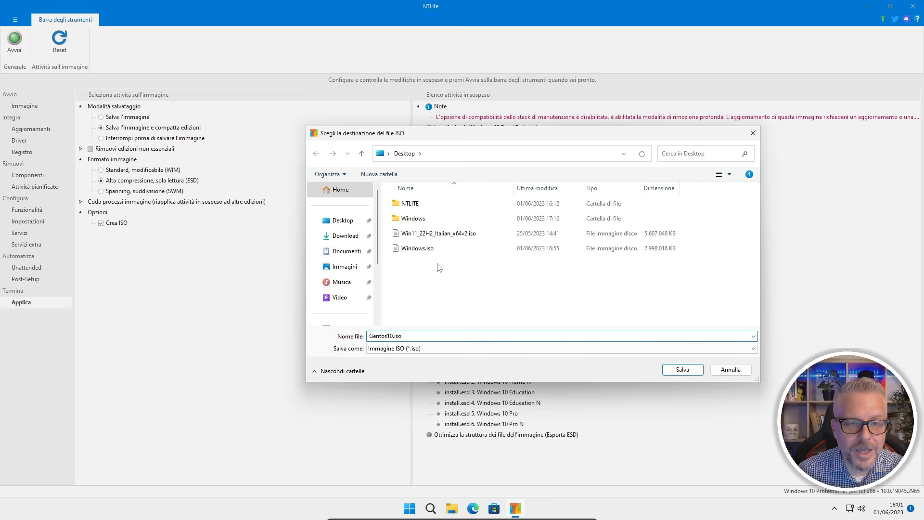
{"action": "left_click", "coordinate": [684, 370]}
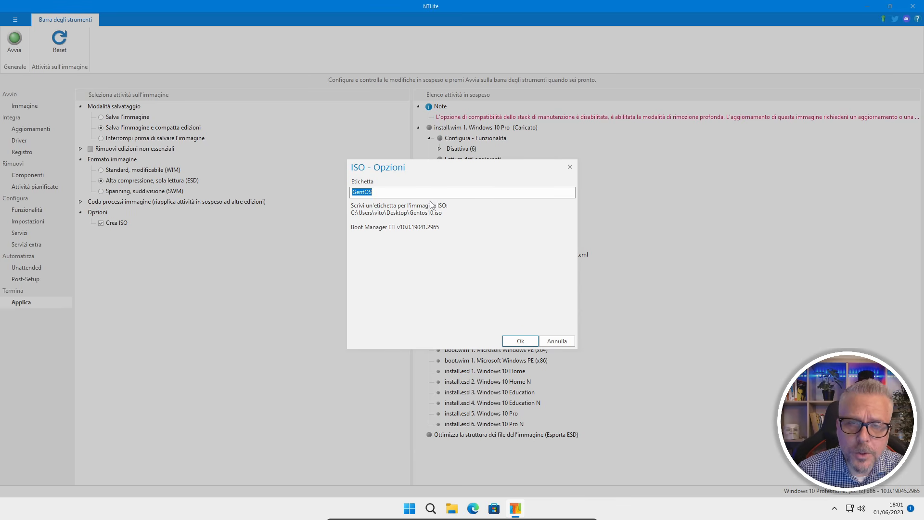
{"action": "left_click", "coordinate": [522, 341]}
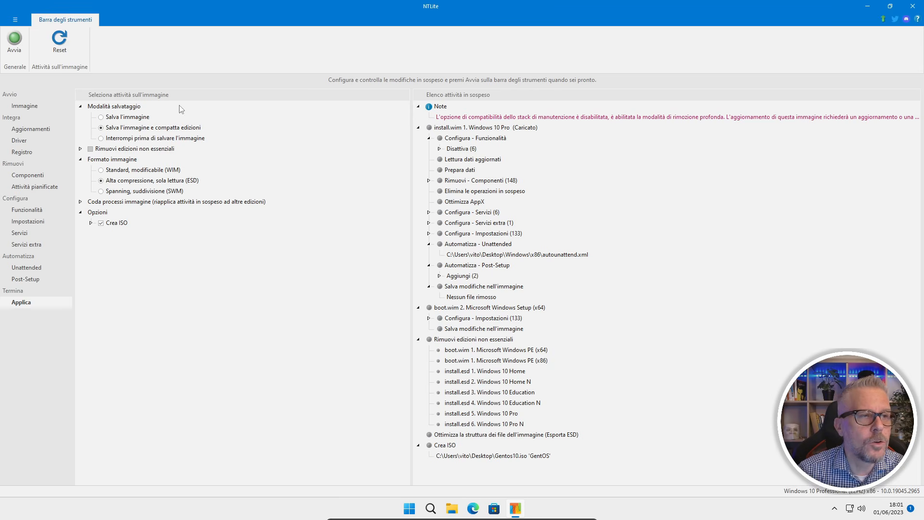
Start processing the image and turn off real-time protection in Windows Security, allowing the change and closing that window.
{"action": "left_click", "coordinate": [14, 42]}
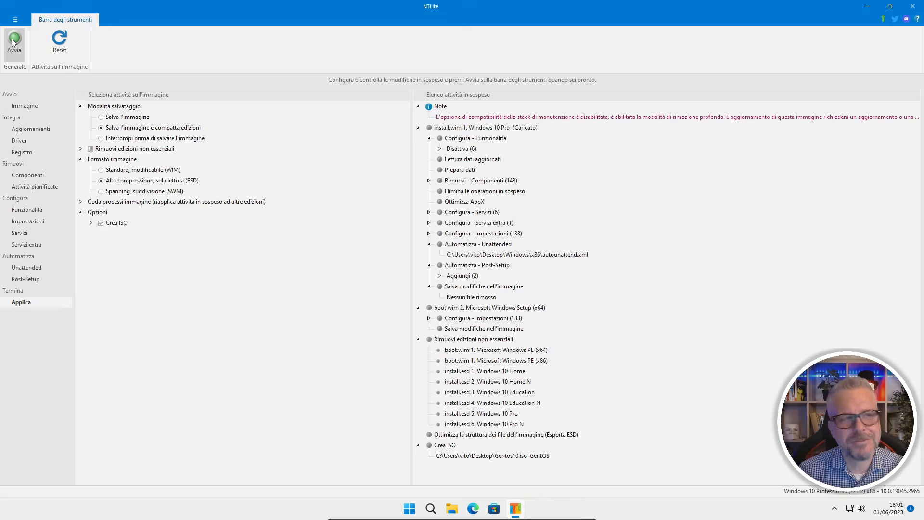
{"action": "left_click", "coordinate": [547, 294]}
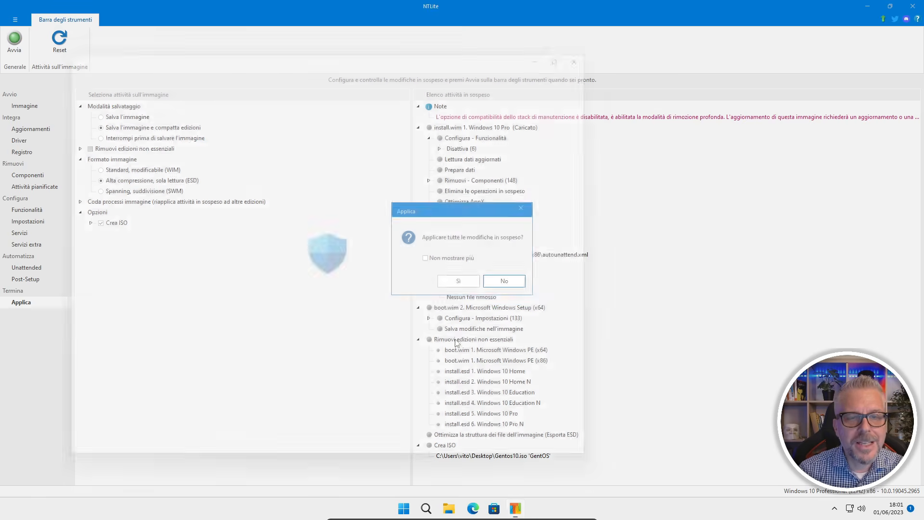
{"action": "left_click", "coordinate": [244, 181]}
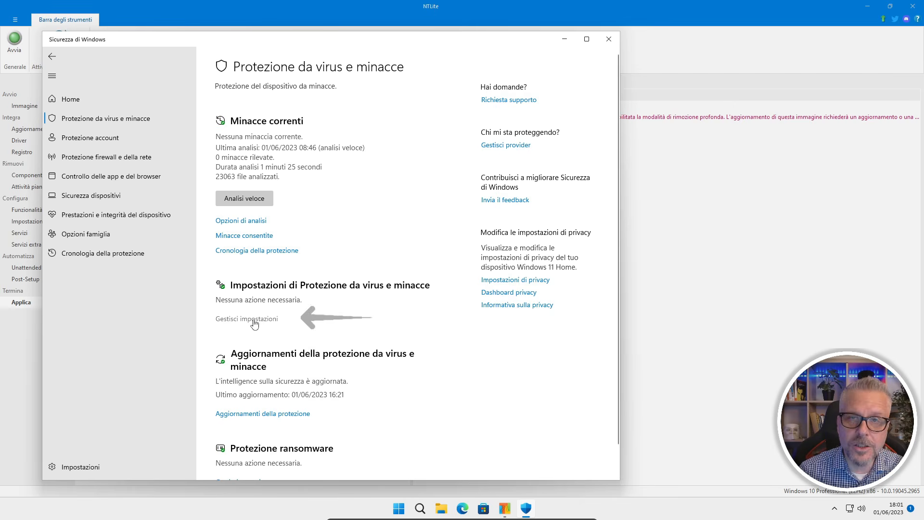
{"action": "left_click", "coordinate": [252, 320]}
{"action": "left_click", "coordinate": [225, 201]}
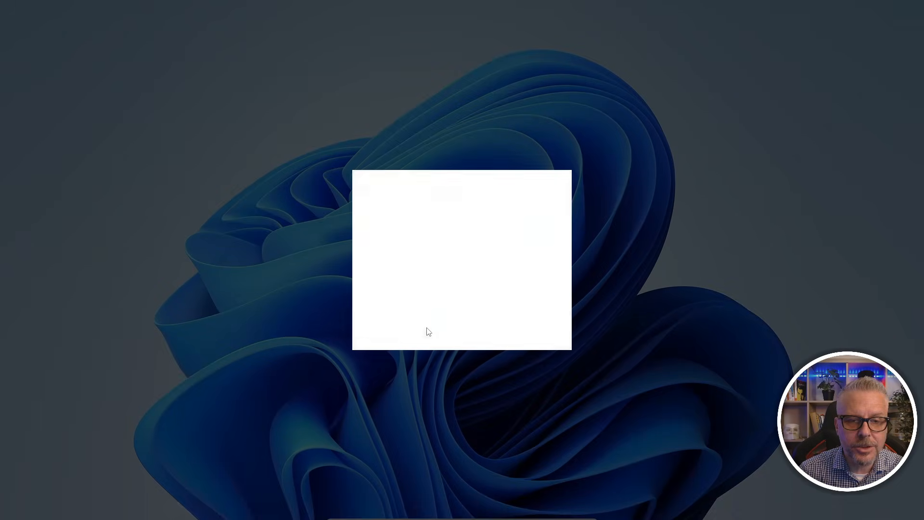
{"action": "left_click", "coordinate": [427, 329]}
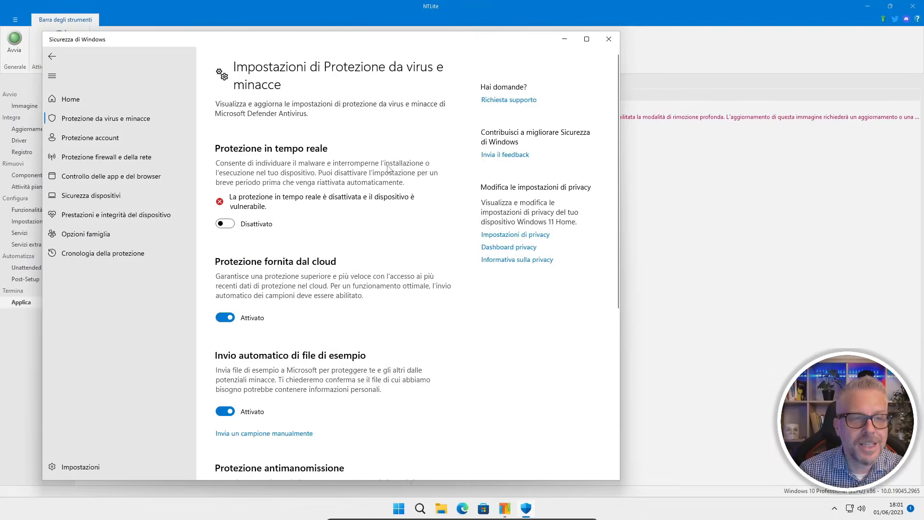
{"action": "left_click", "coordinate": [609, 39]}
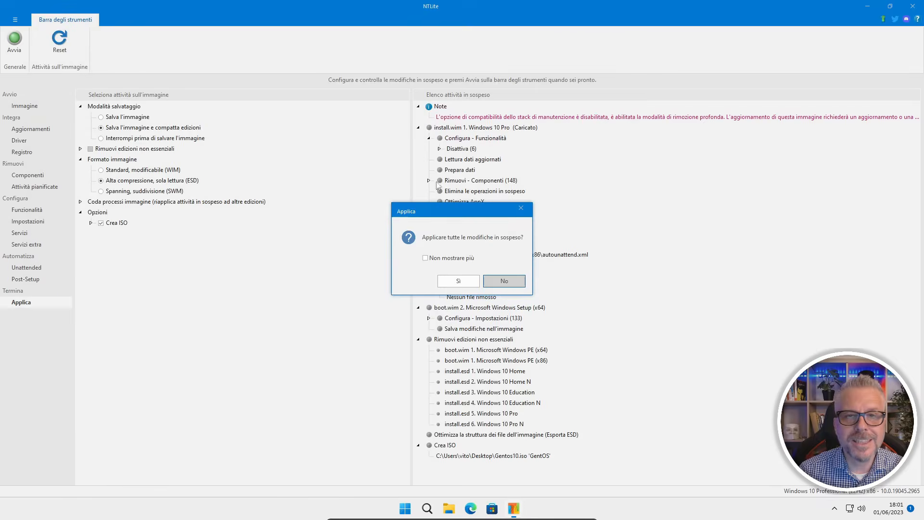
Apply all pending changes to build the ISO, acknowledge the completion notice and minimize NTLite.
{"action": "left_click", "coordinate": [463, 282]}
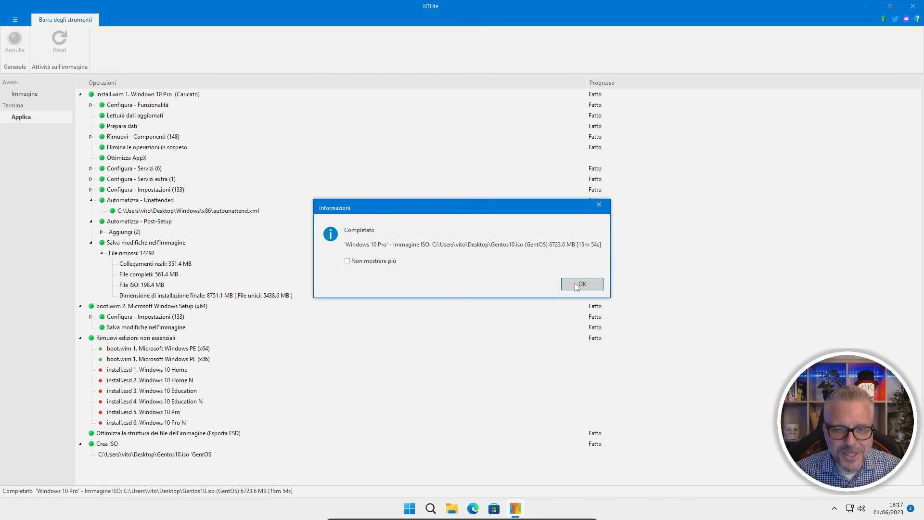
{"action": "left_click", "coordinate": [576, 285]}
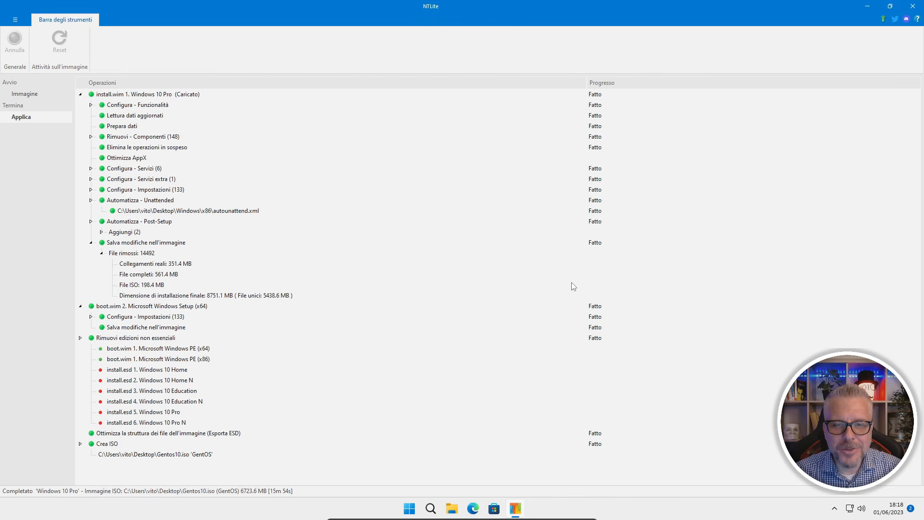
{"action": "left_click", "coordinate": [867, 6]}
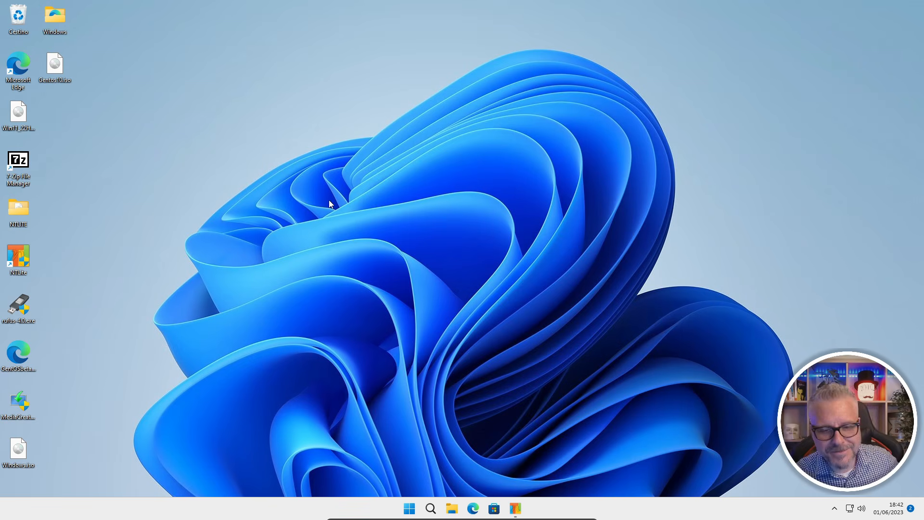
Open Rufus 4.0 and load Gentos10.iso from the desktop as the boot image for the 16 GB USB drive.
{"action": "double_click", "coordinate": [22, 306]}
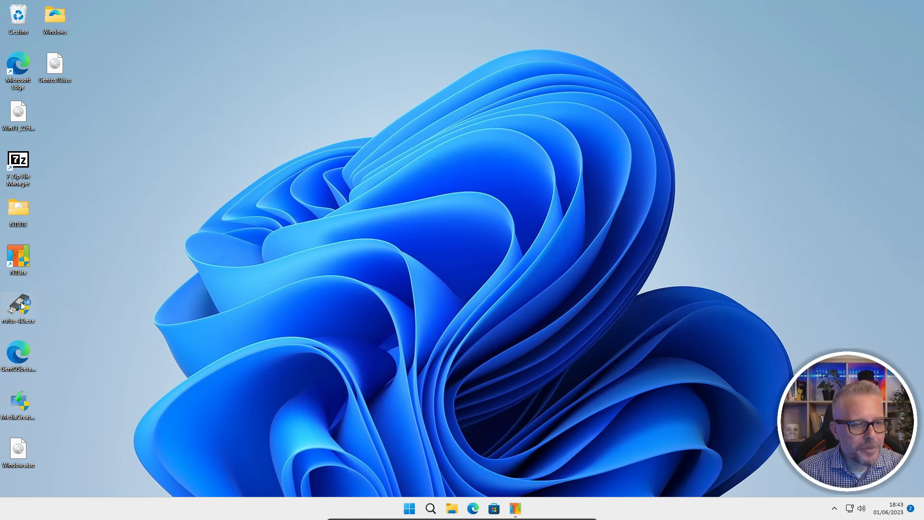
{"action": "left_click", "coordinate": [413, 337]}
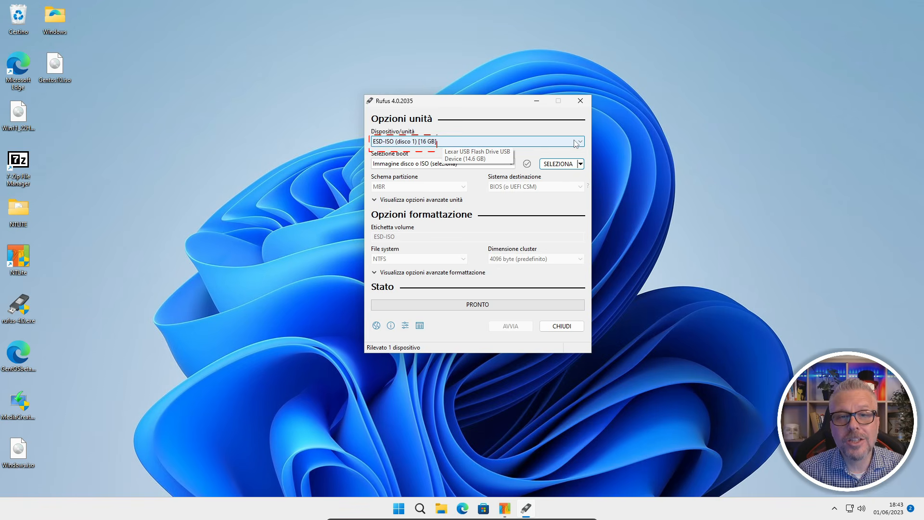
{"action": "left_click", "coordinate": [559, 164]}
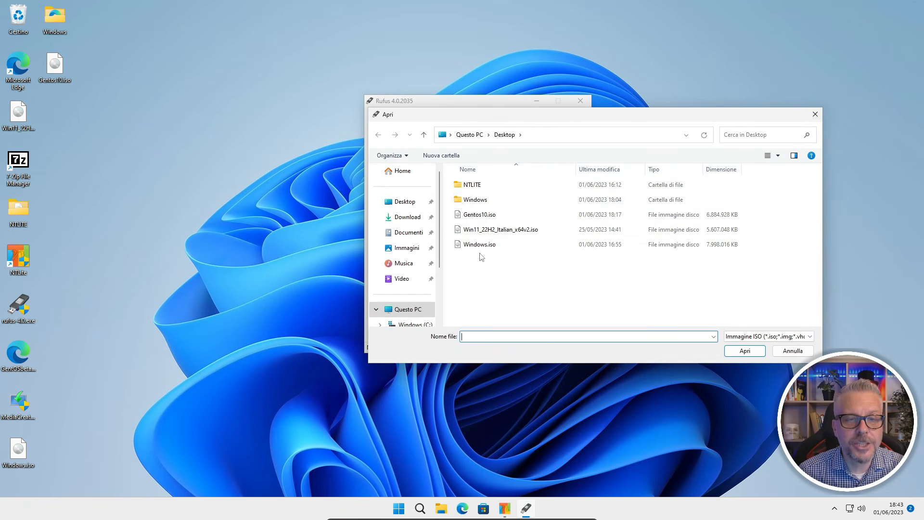
{"action": "left_click", "coordinate": [477, 218]}
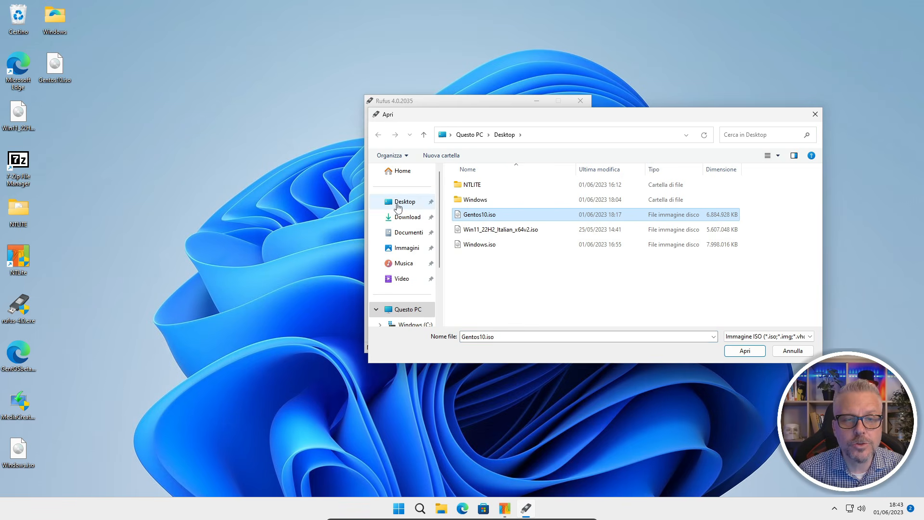
{"action": "left_click", "coordinate": [399, 205]}
{"action": "left_click", "coordinate": [487, 215]}
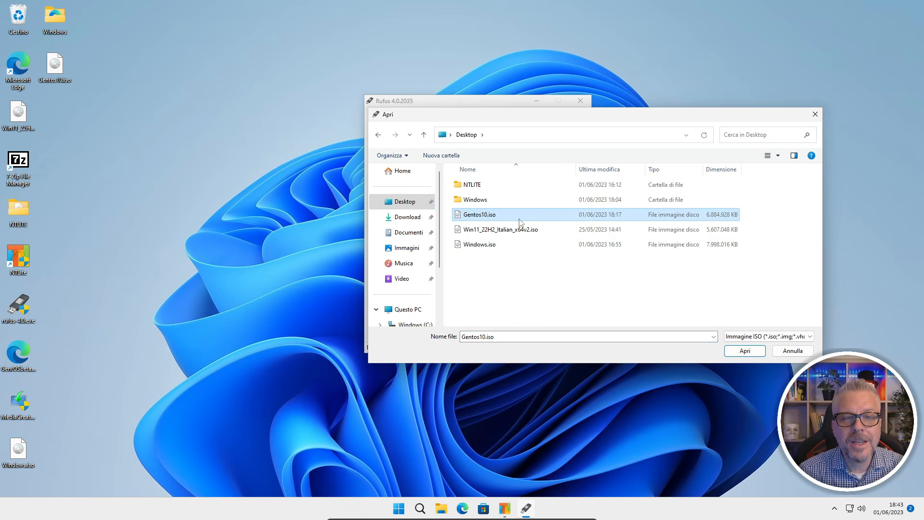
{"action": "left_click", "coordinate": [746, 351]}
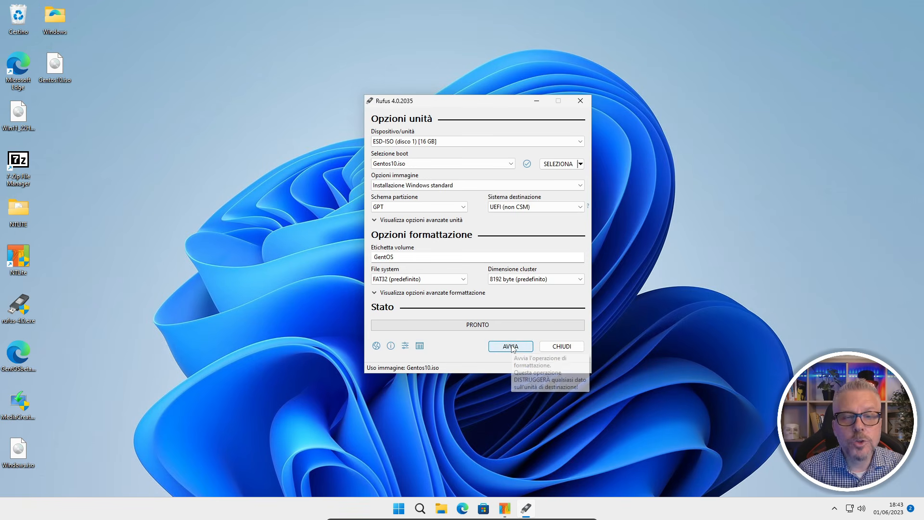
Write the image to the USB drive, accepting the Windows customisation dialog and the erasure of all its data, and close Rufus.
{"action": "left_click", "coordinate": [511, 347]}
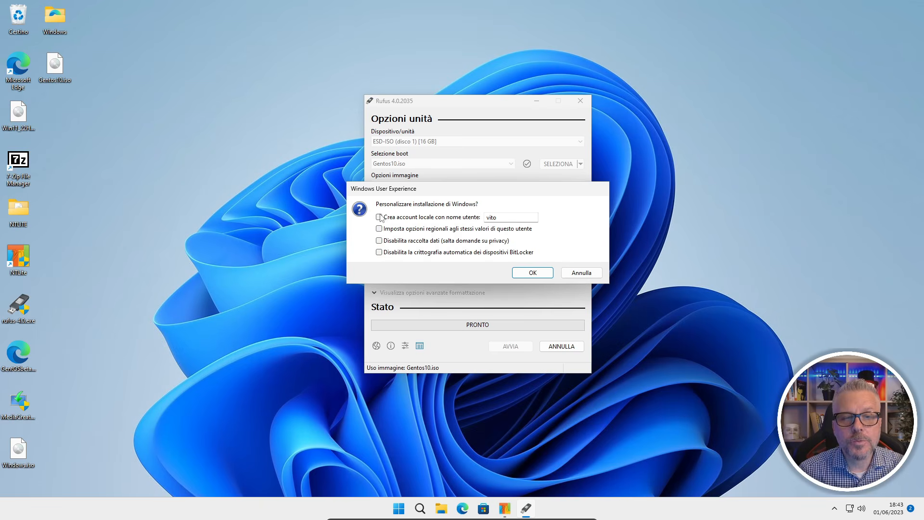
{"action": "left_click", "coordinate": [539, 274]}
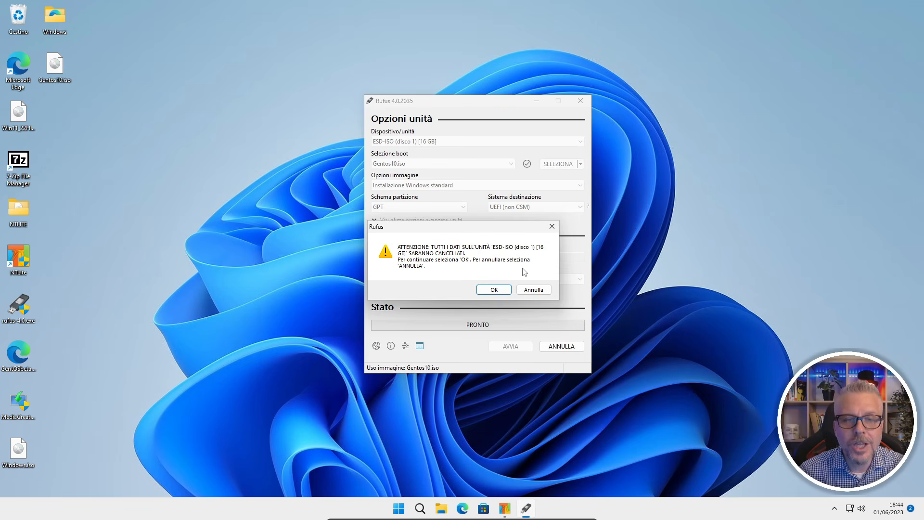
{"action": "left_click", "coordinate": [494, 291]}
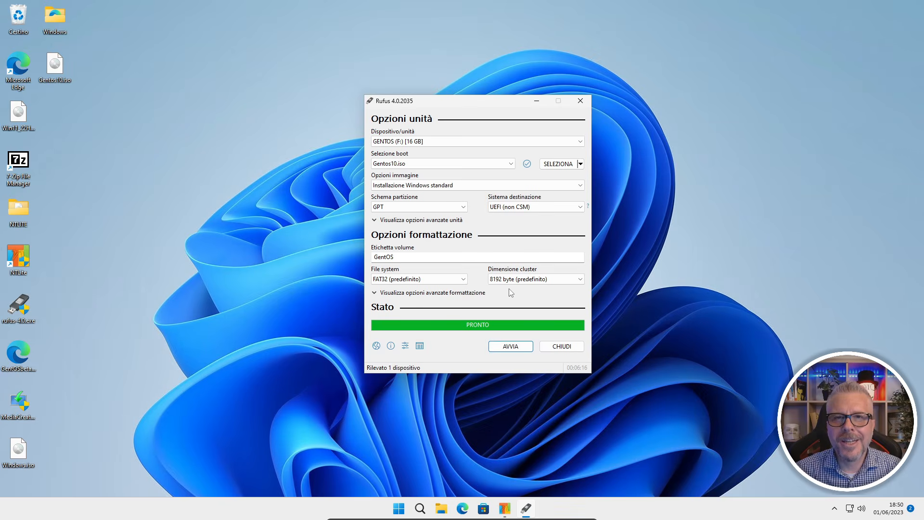
{"action": "left_click", "coordinate": [563, 347]}
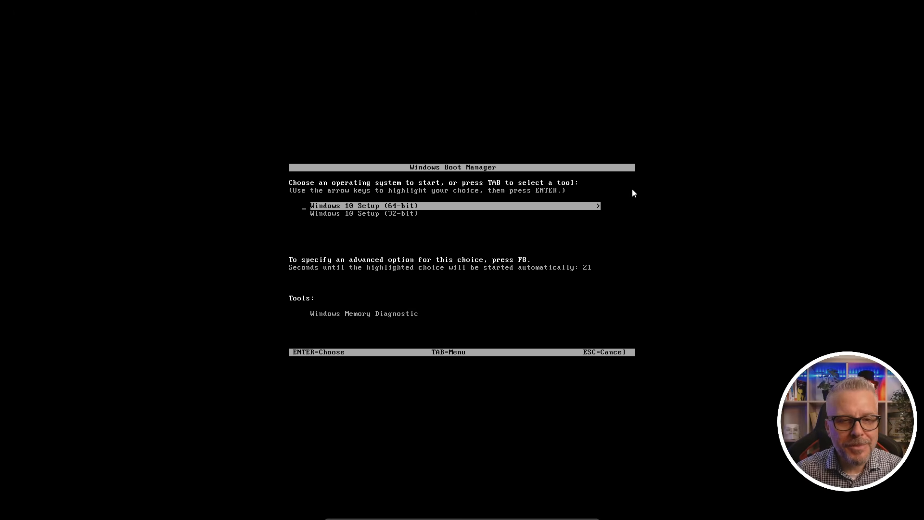
Start Windows 10 Setup (32-bit) from the Windows Boot Manager.
{"action": "key", "text": "Down"}
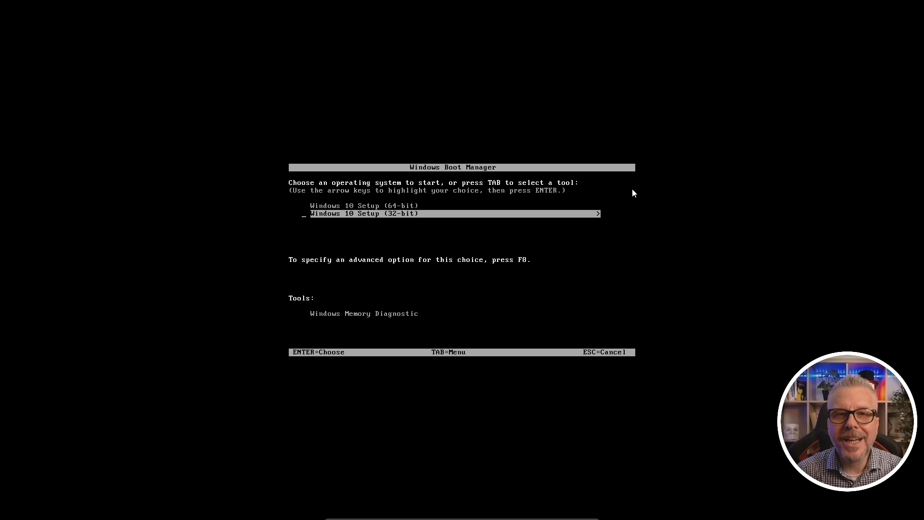
{"action": "key", "text": "Up"}
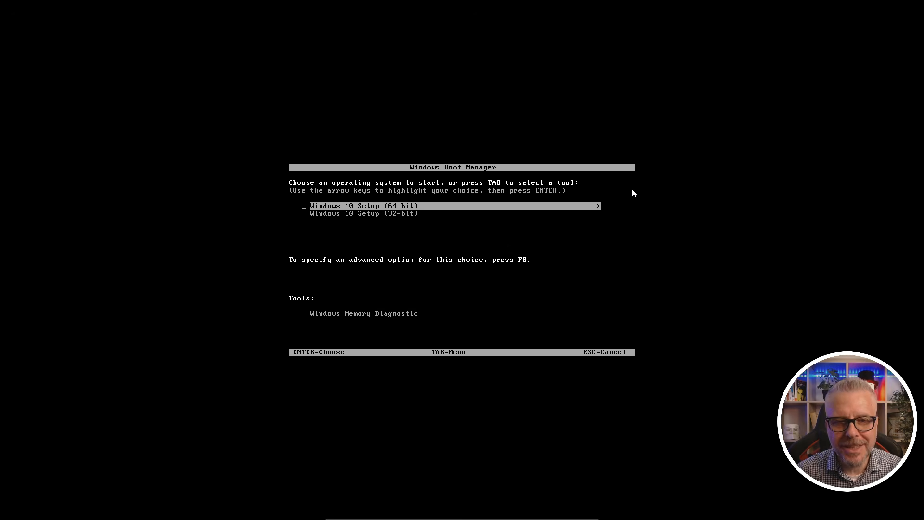
{"action": "key", "text": "Down"}
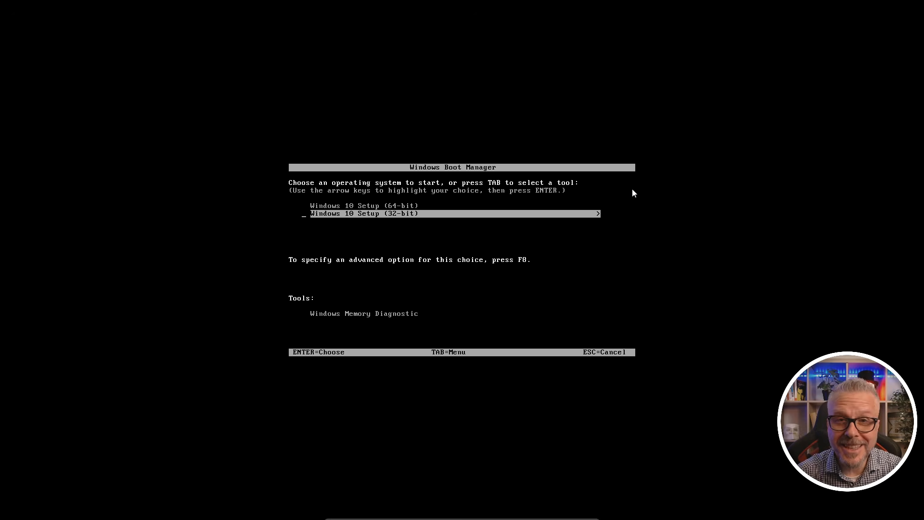
{"action": "key", "text": "Return"}
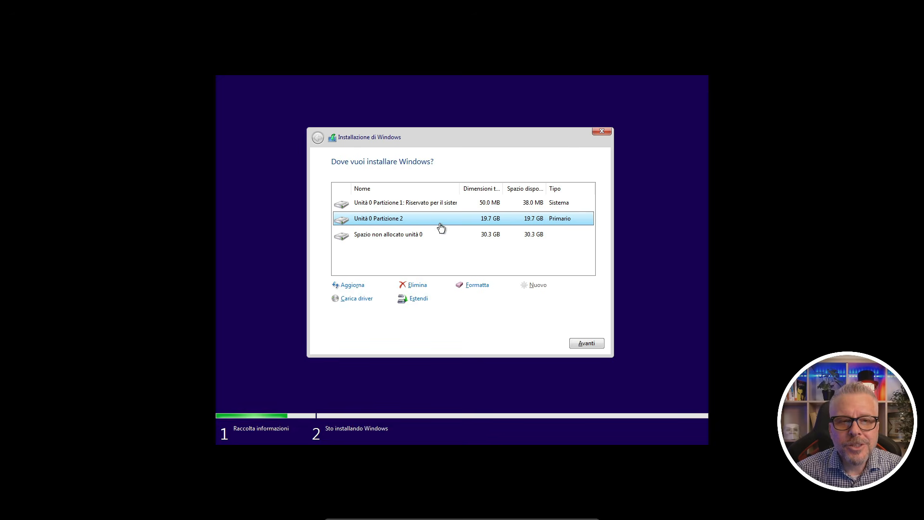
Delete the system-reserved and primary partitions on drive 0 and start installing Windows on its unallocated space.
{"action": "left_click", "coordinate": [416, 206]}
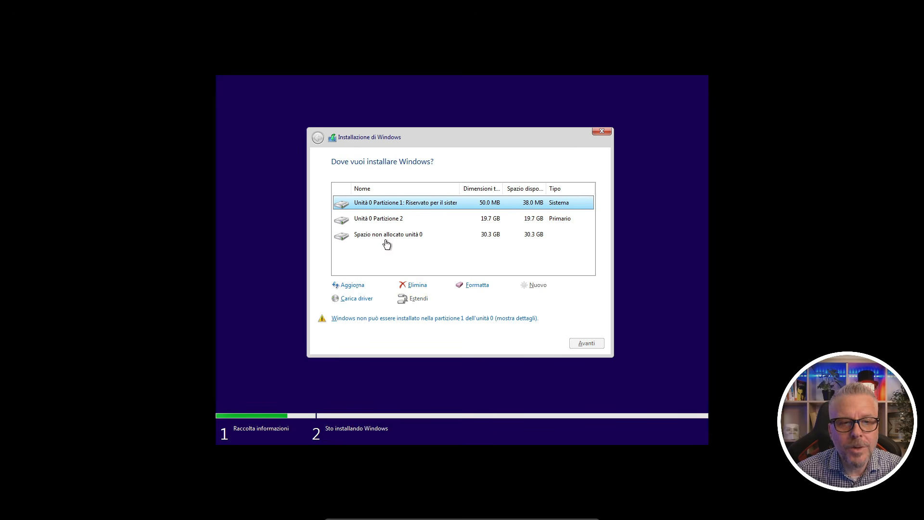
{"action": "left_click", "coordinate": [417, 286]}
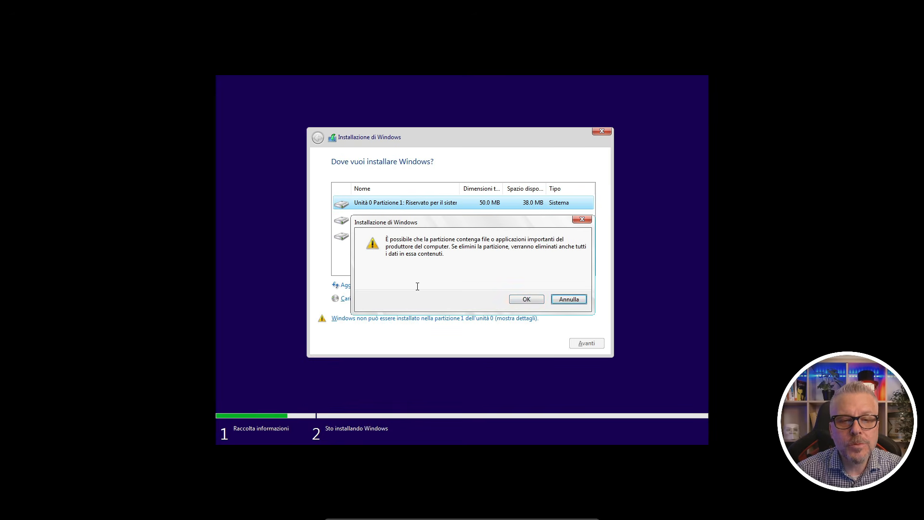
{"action": "left_click", "coordinate": [525, 300]}
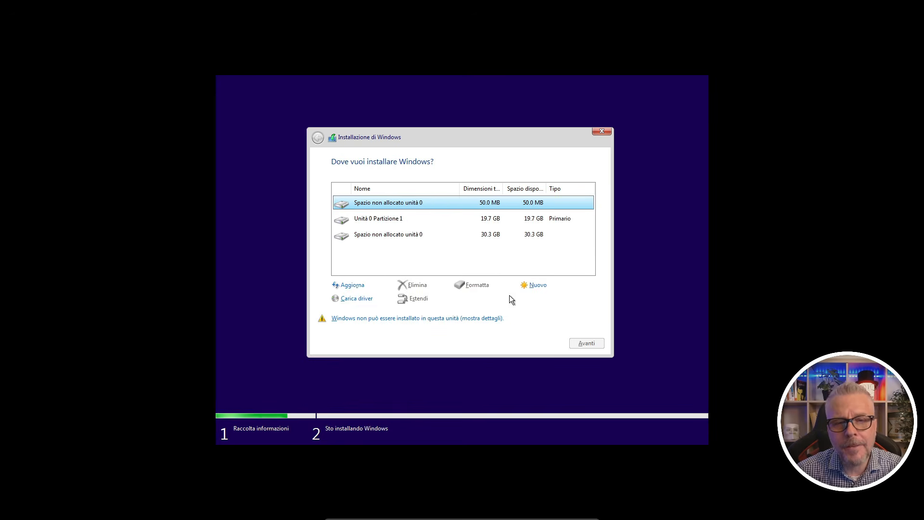
{"action": "left_click", "coordinate": [382, 222]}
{"action": "left_click", "coordinate": [416, 285]}
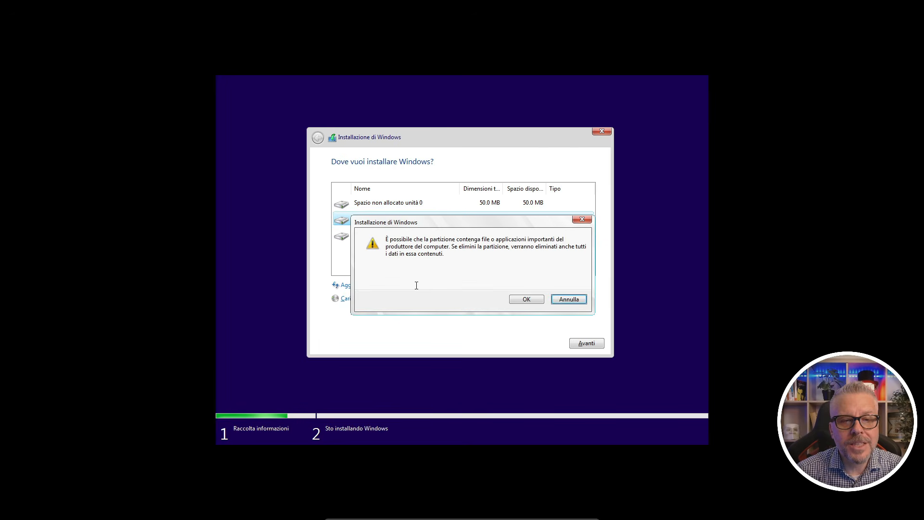
{"action": "left_click", "coordinate": [524, 299]}
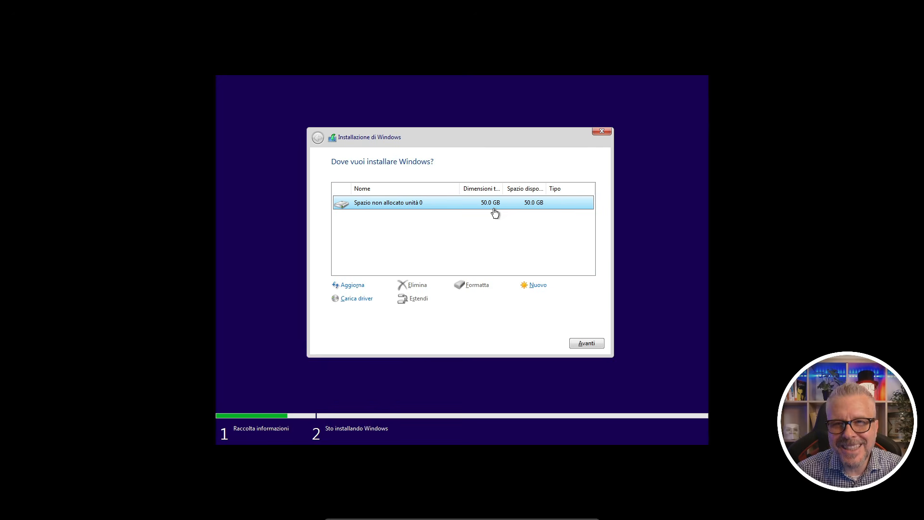
{"action": "left_click", "coordinate": [582, 344]}
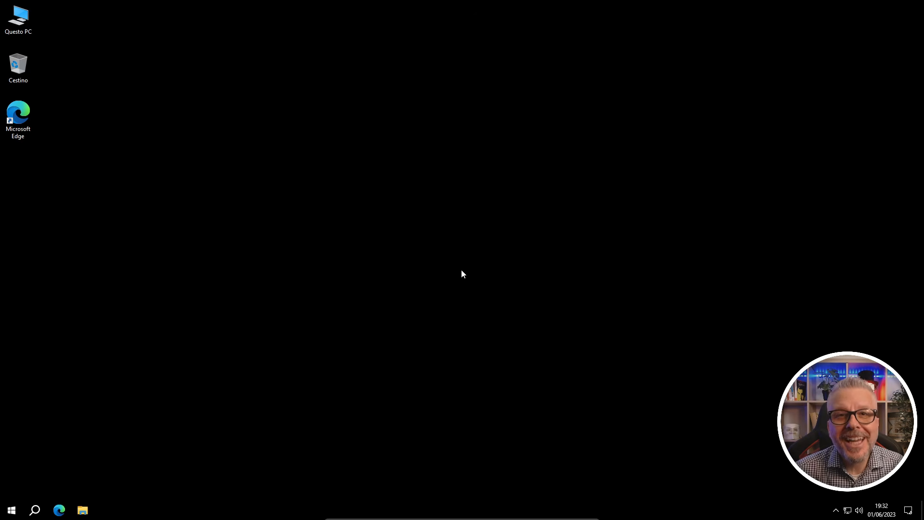
Check the CPU performance in Task Manager and the Windows Security overview, closing each window after viewing it.
{"action": "key", "text": "super"}
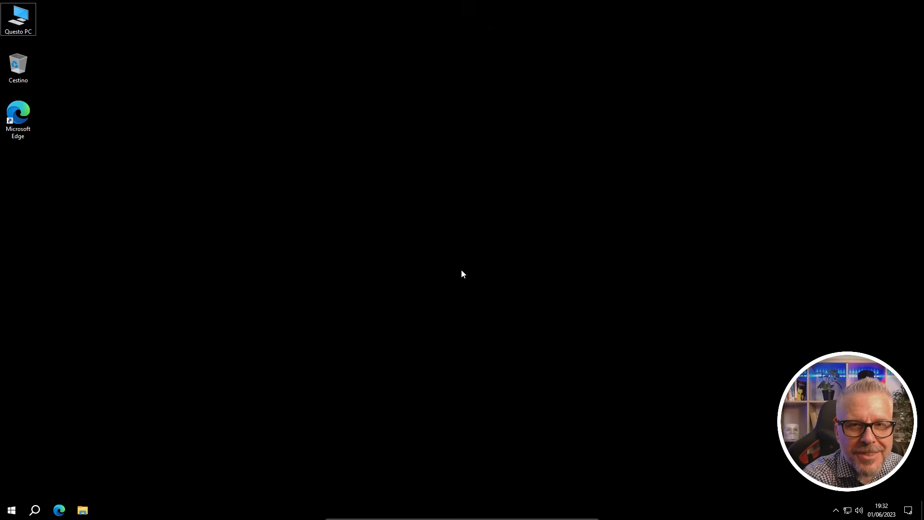
{"action": "key", "text": "ctrl+shift+Escape"}
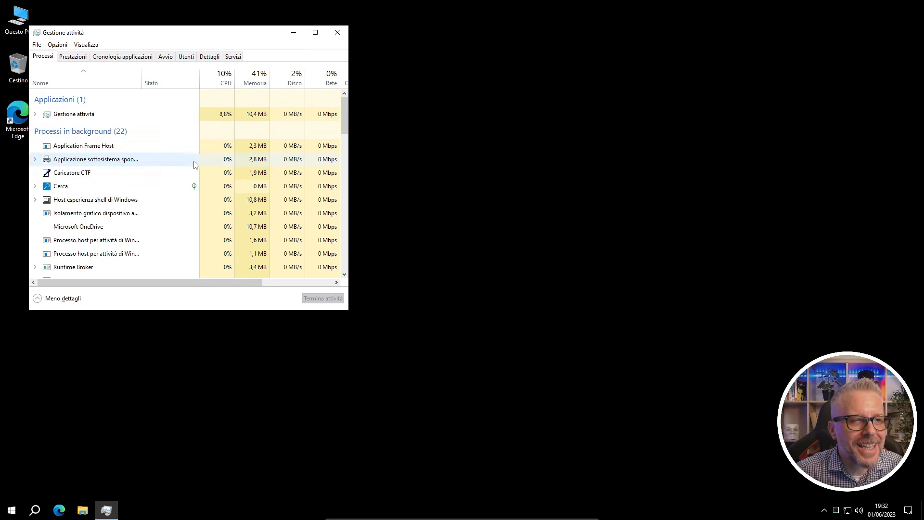
{"action": "left_click", "coordinate": [75, 57]}
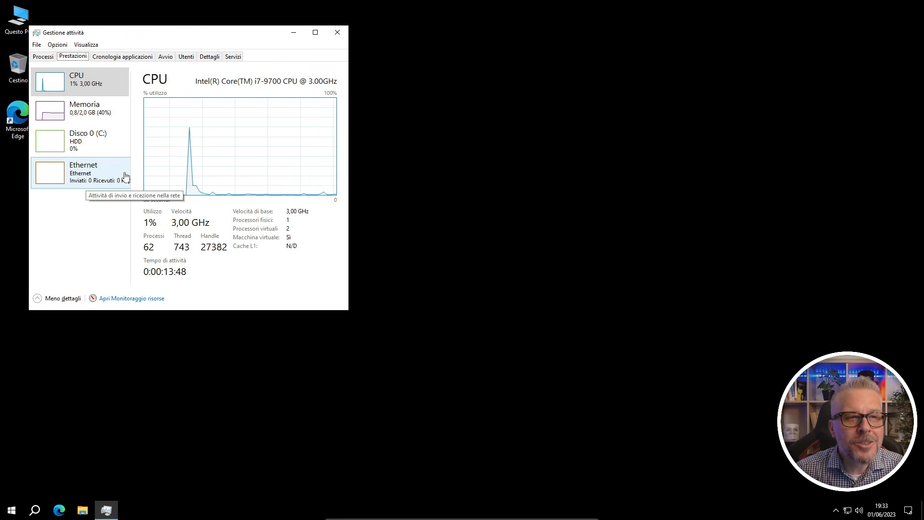
{"action": "left_click", "coordinate": [337, 33]}
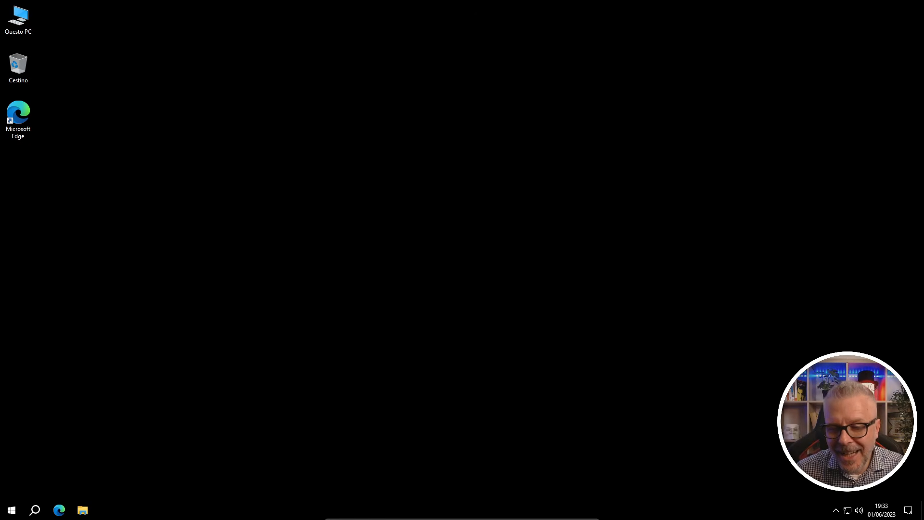
{"action": "left_click", "coordinate": [835, 513]}
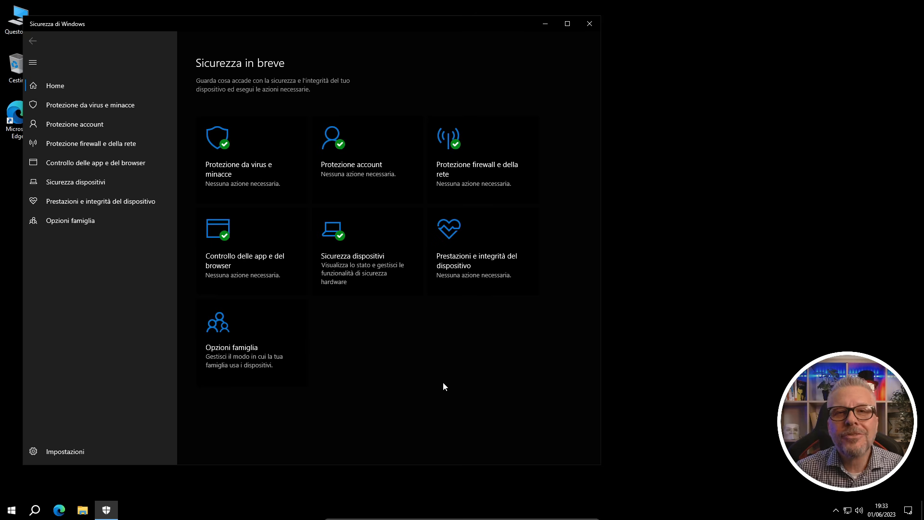
{"action": "left_click", "coordinate": [589, 23]}
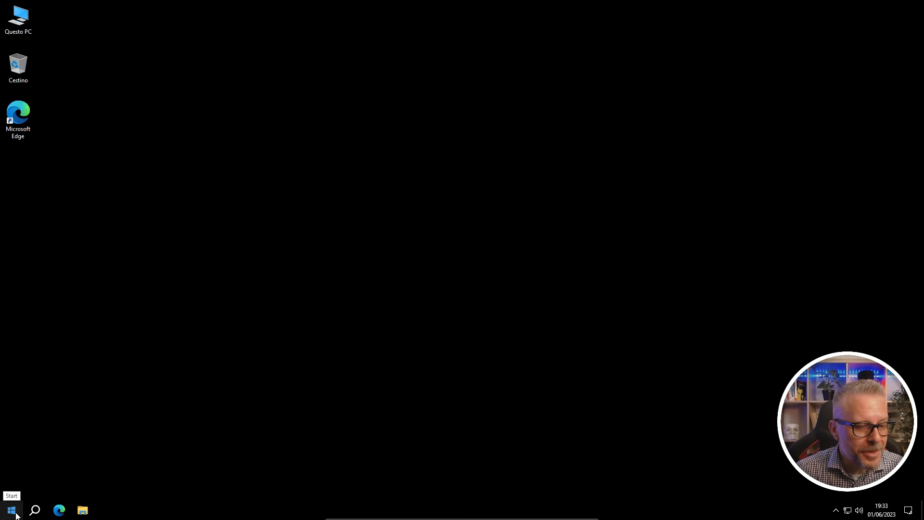
Open the Update and Security settings and check for available Windows updates.
{"action": "left_click", "coordinate": [13, 513]}
{"action": "left_click", "coordinate": [11, 467]}
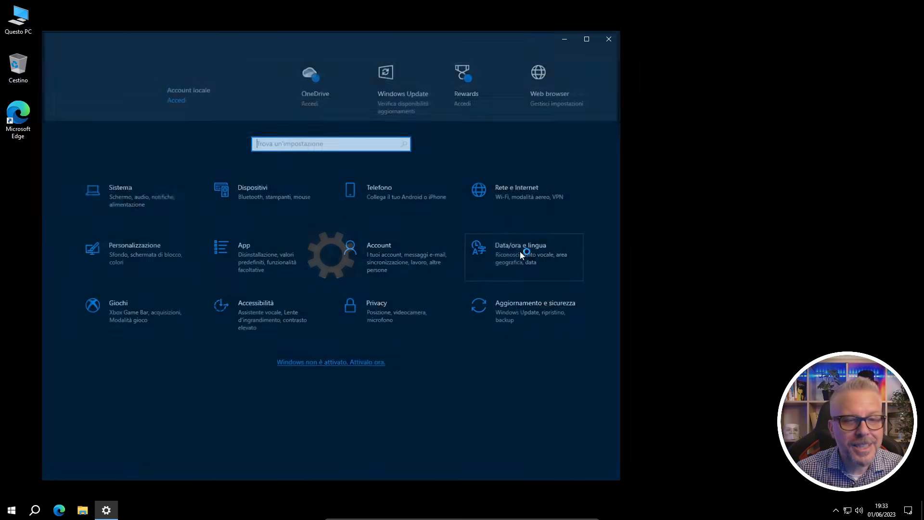
{"action": "left_click", "coordinate": [527, 310]}
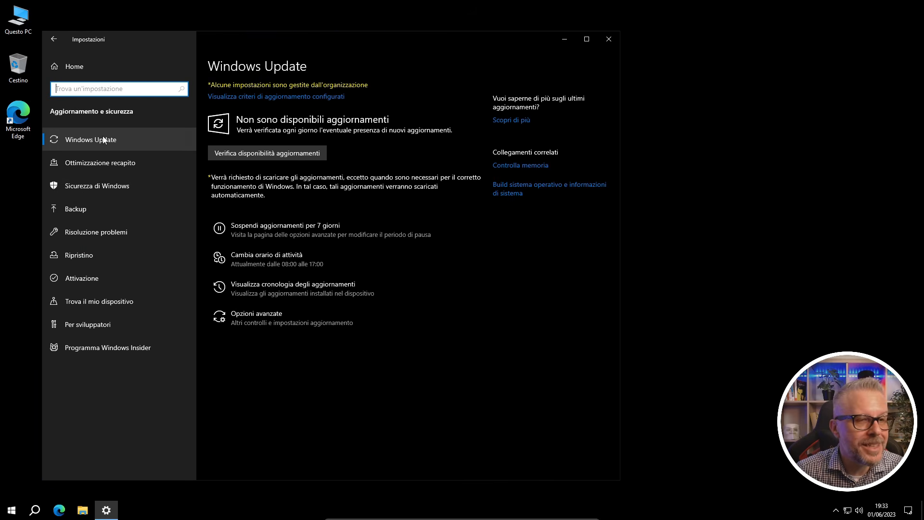
{"action": "left_click", "coordinate": [305, 153]}
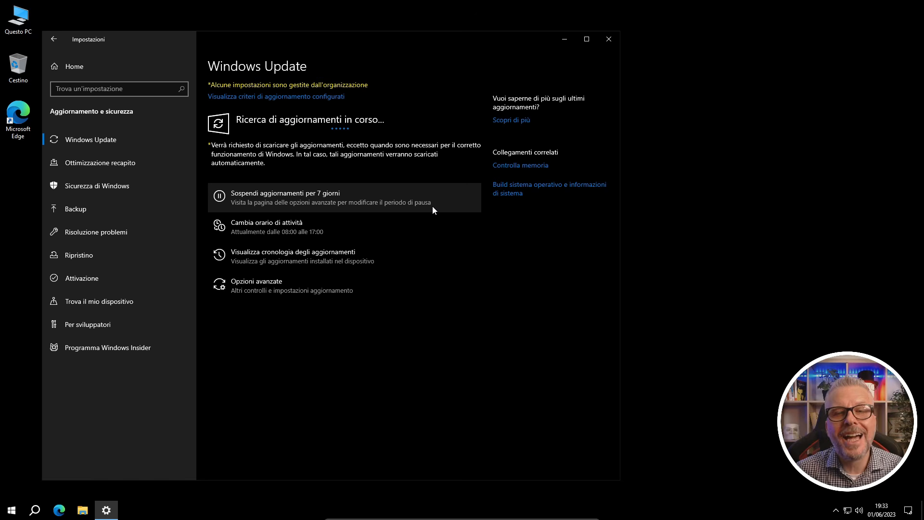